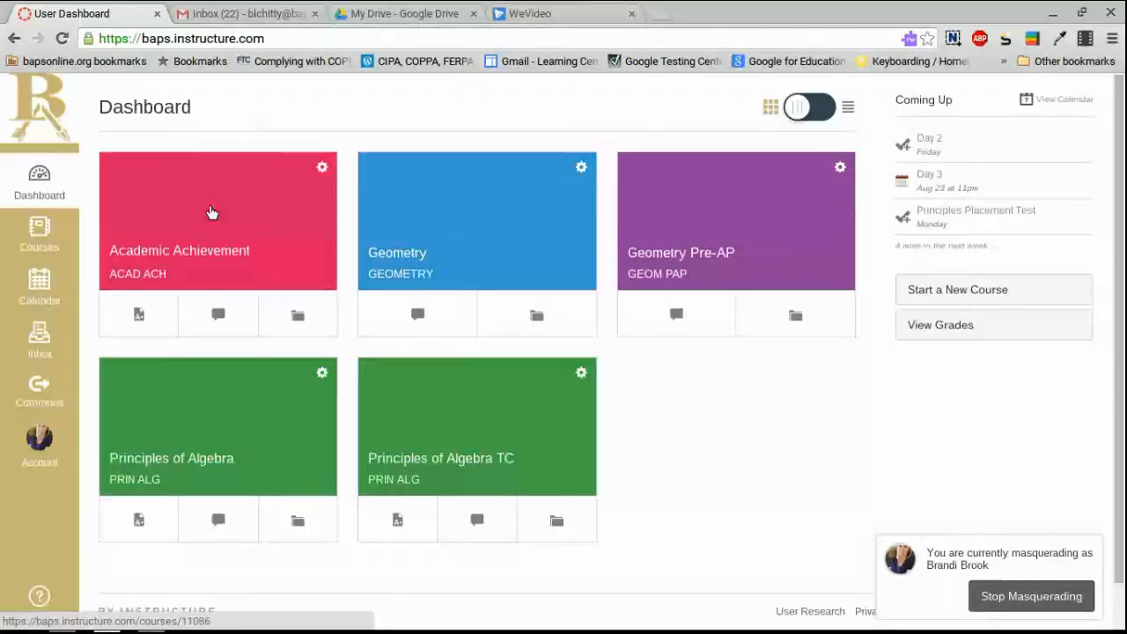
Open the Geometry course and go to its still-empty Assignments list.
{"action": "left_click", "coordinate": [496, 244]}
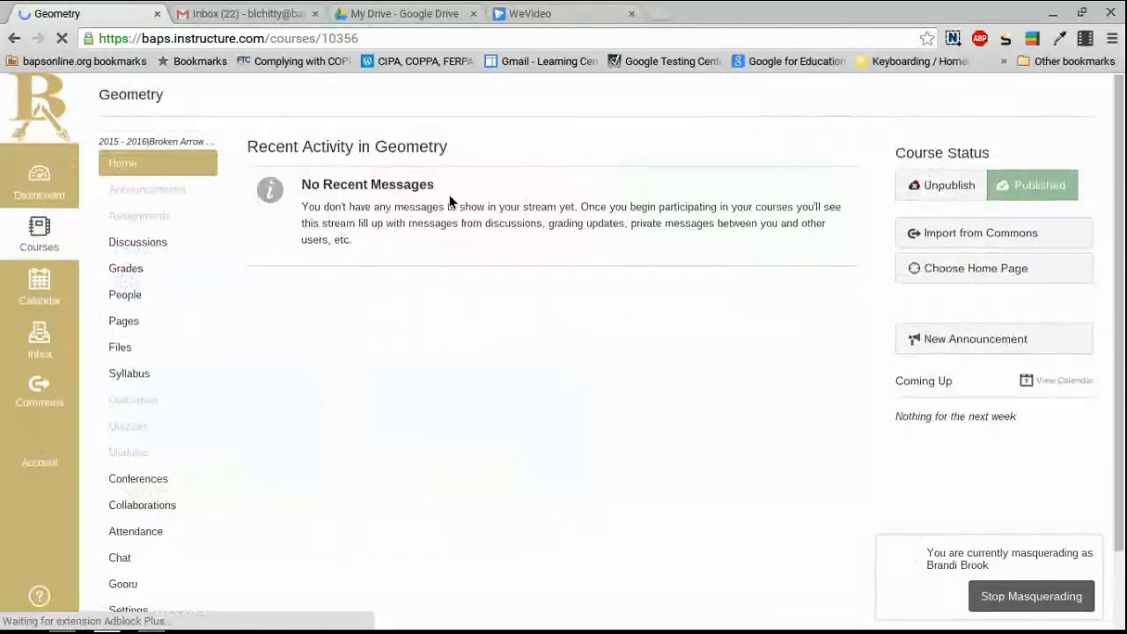
{"action": "left_click", "coordinate": [158, 220]}
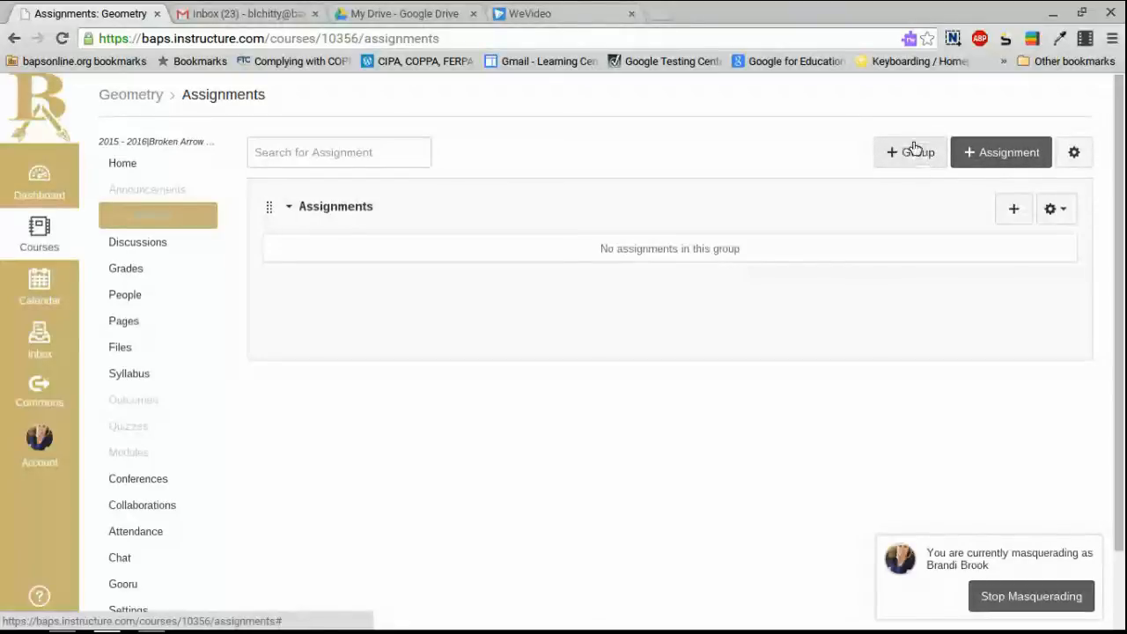
Create a new assignment titled 'Assignment 1' and look over the form's options.
{"action": "left_click", "coordinate": [1019, 157]}
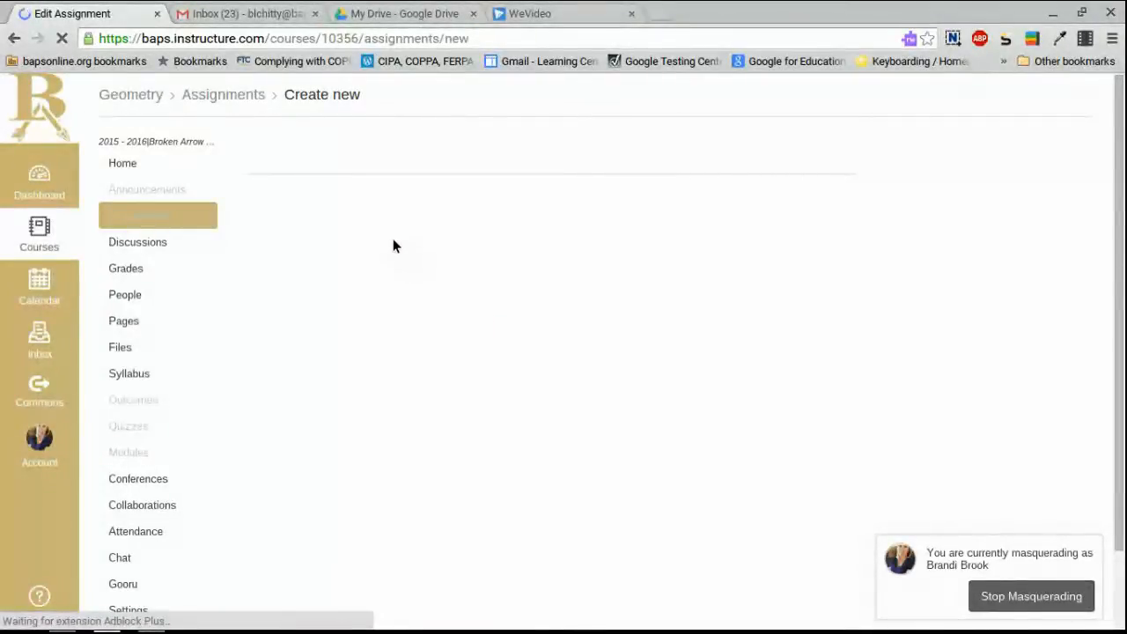
{"action": "left_click", "coordinate": [370, 201]}
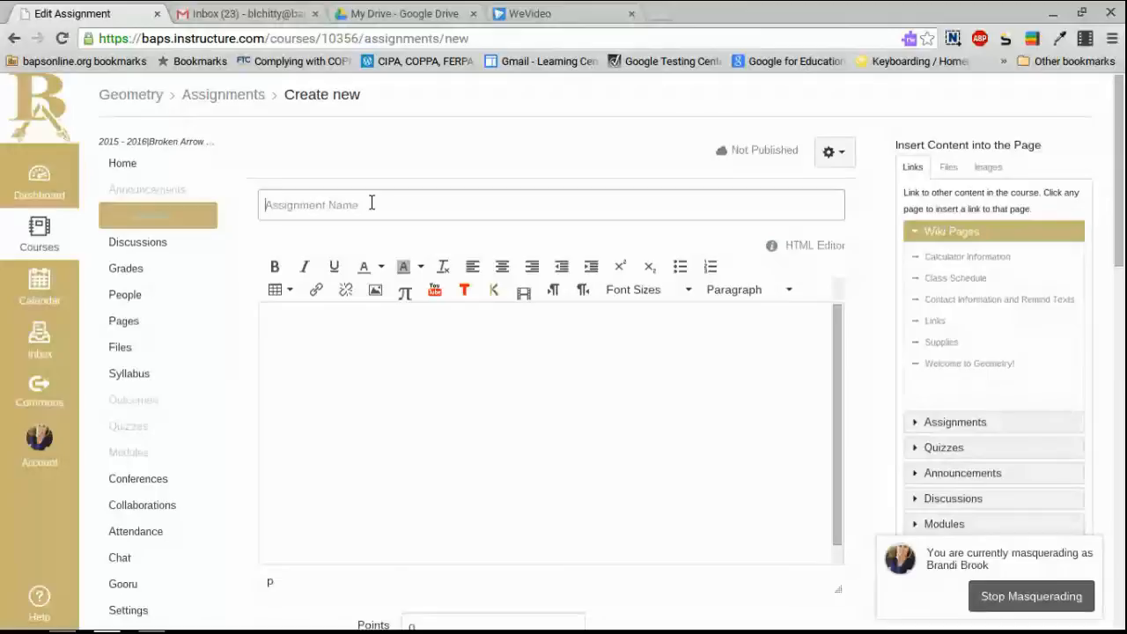
{"action": "type", "text": "A"}
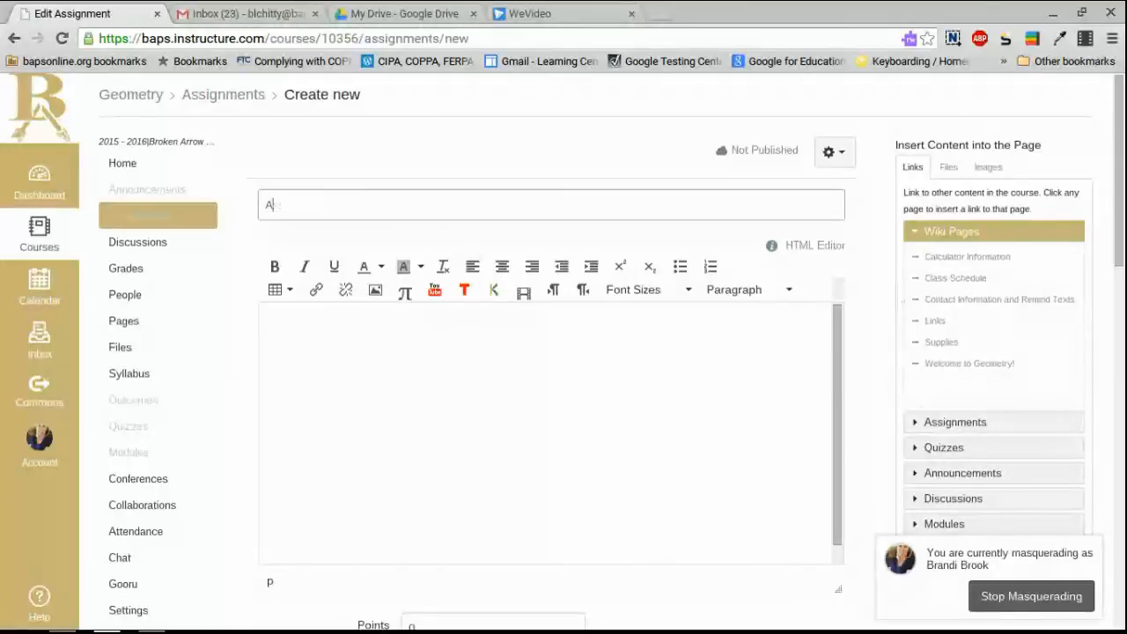
{"action": "type", "text": "ssignment 1"}
{"action": "scroll", "coordinate": [572, 350], "scroll_direction": "down", "scroll_amount": 3}
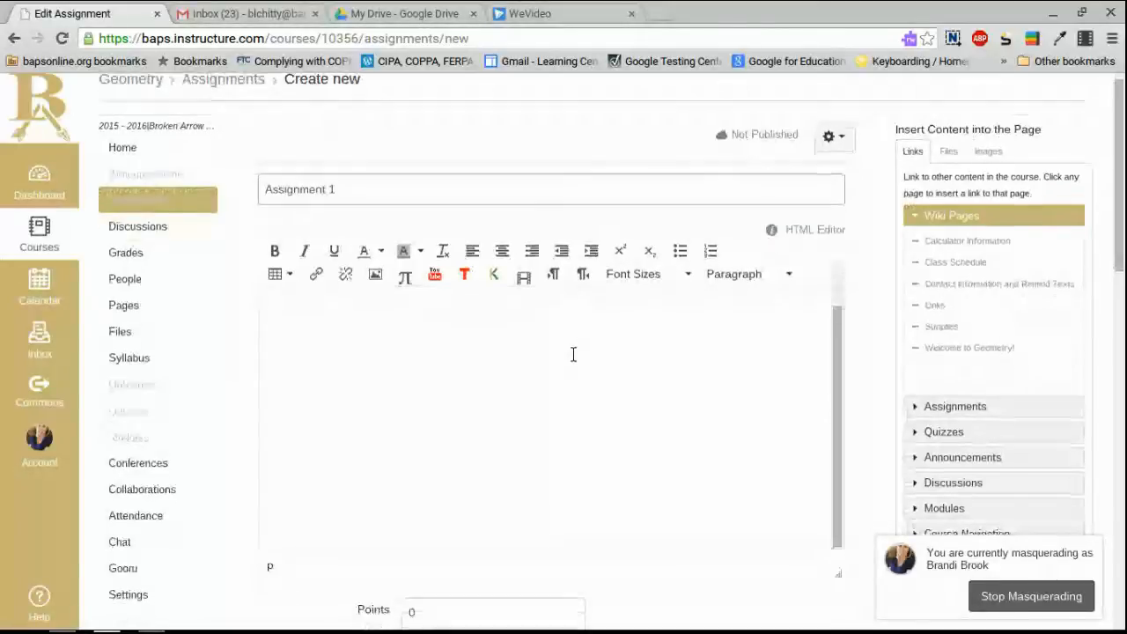
{"action": "scroll", "coordinate": [517, 323], "scroll_direction": "up", "scroll_amount": 1}
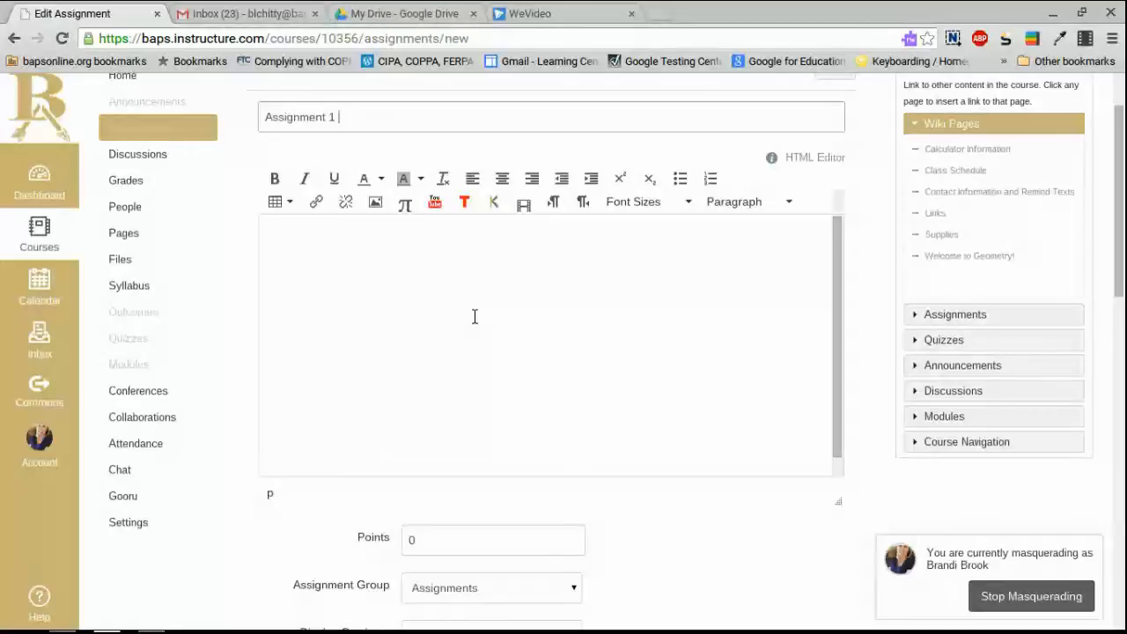
{"action": "scroll", "coordinate": [792, 440], "scroll_direction": "down", "scroll_amount": 4}
{"action": "scroll", "coordinate": [731, 416], "scroll_direction": "down", "scroll_amount": 2}
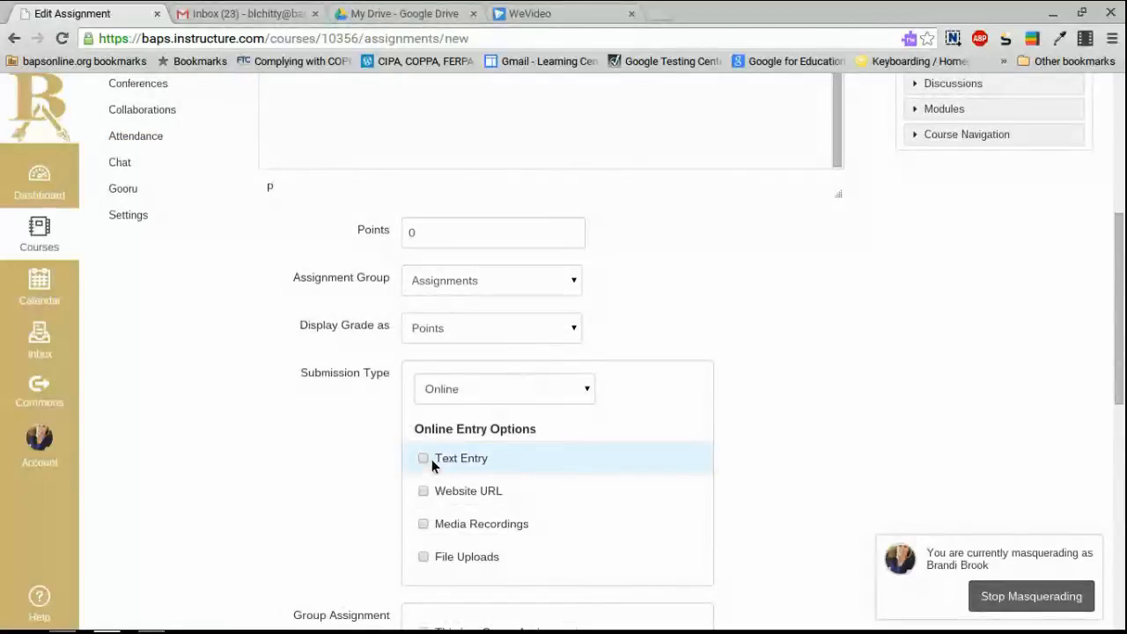
{"action": "scroll", "coordinate": [790, 430], "scroll_direction": "up", "scroll_amount": 3}
{"action": "scroll", "coordinate": [792, 431], "scroll_direction": "up", "scroll_amount": 3}
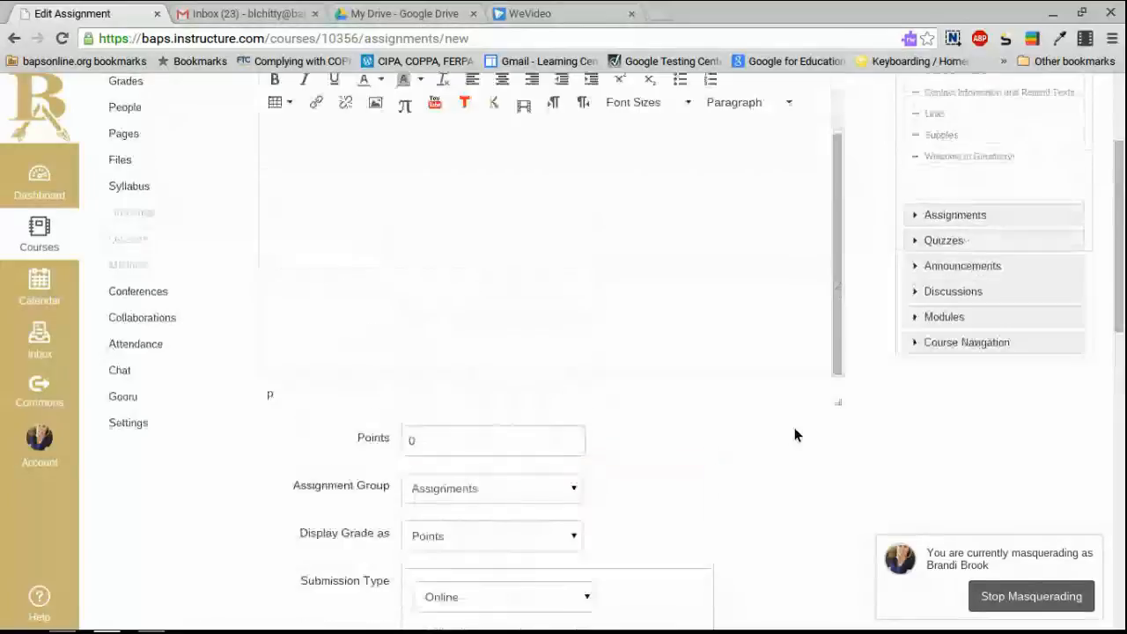
{"action": "scroll", "coordinate": [622, 326], "scroll_direction": "up", "scroll_amount": 2}
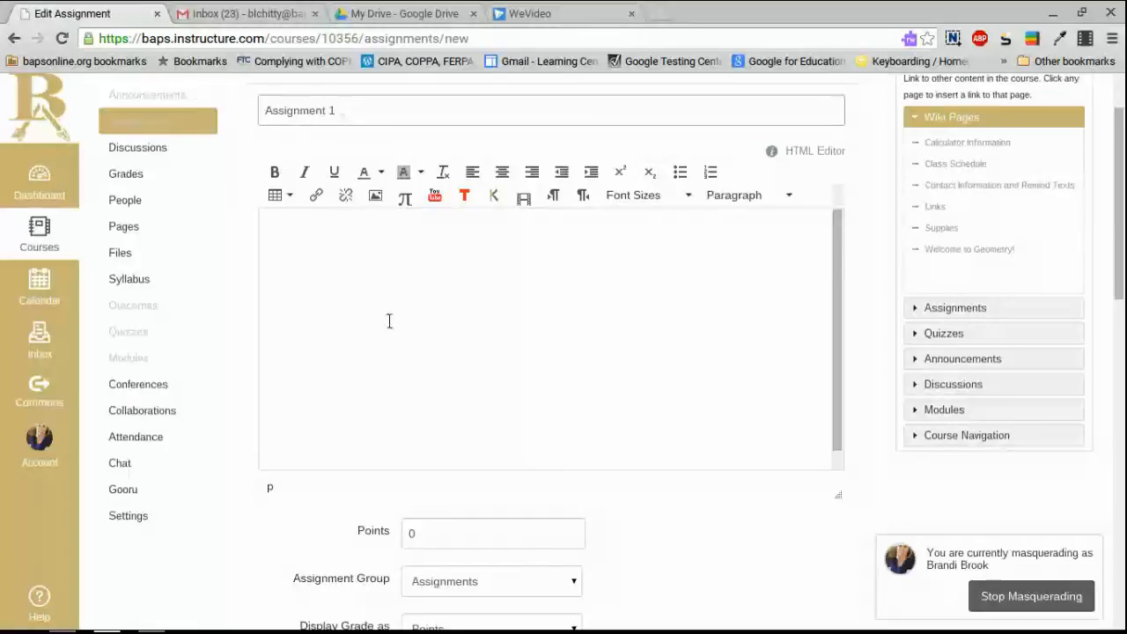
Switch to Google Drive and open the Geometry folder in My Drive.
{"action": "left_click", "coordinate": [366, 18]}
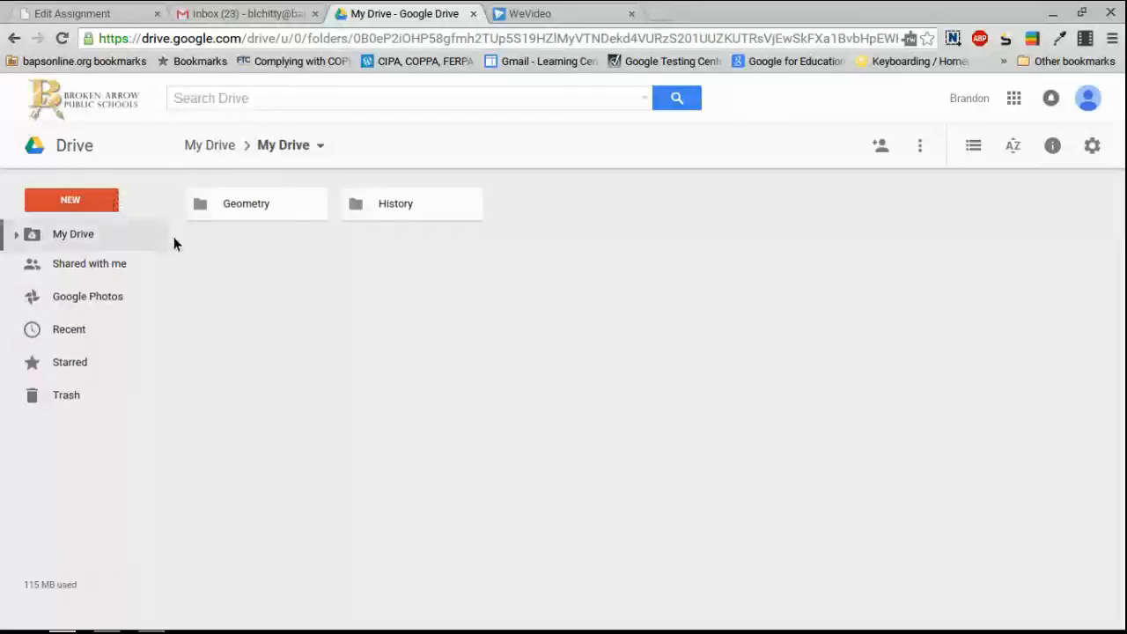
{"action": "left_click", "coordinate": [240, 205]}
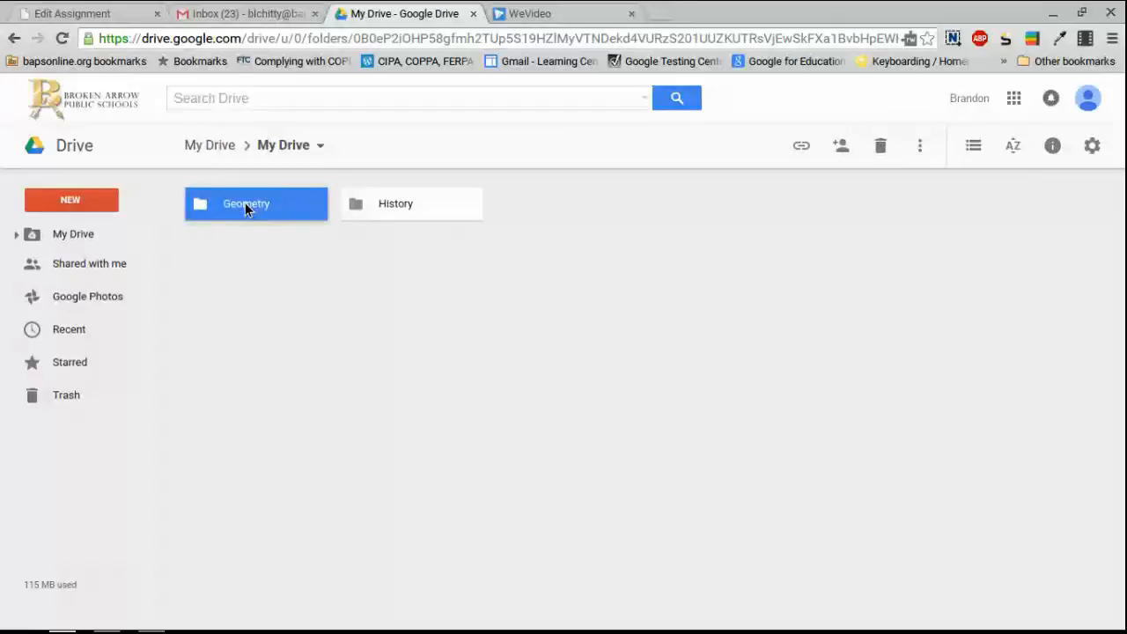
{"action": "double_click", "coordinate": [244, 203]}
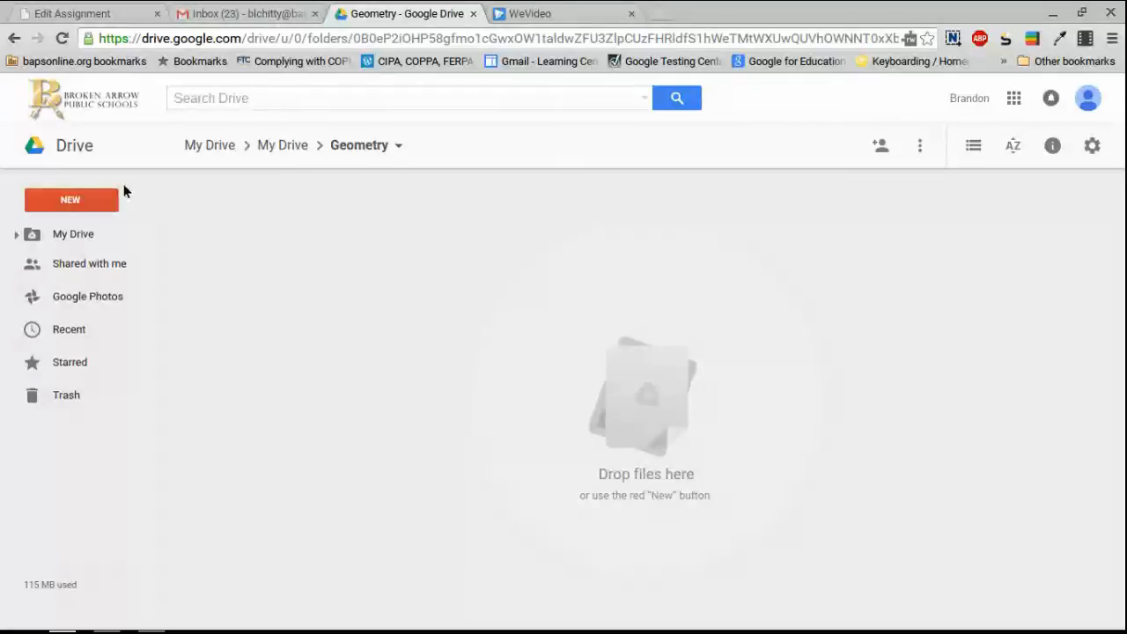
Create a 'Chapter 1' folder inside Geometry and open it.
{"action": "left_click", "coordinate": [88, 198]}
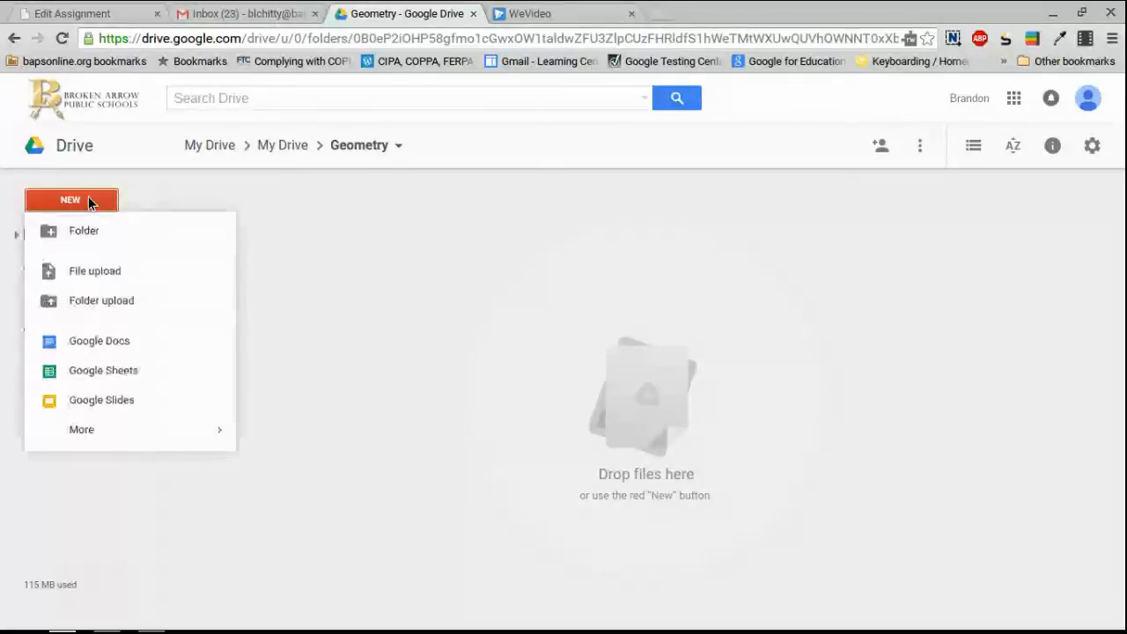
{"action": "left_click", "coordinate": [88, 231]}
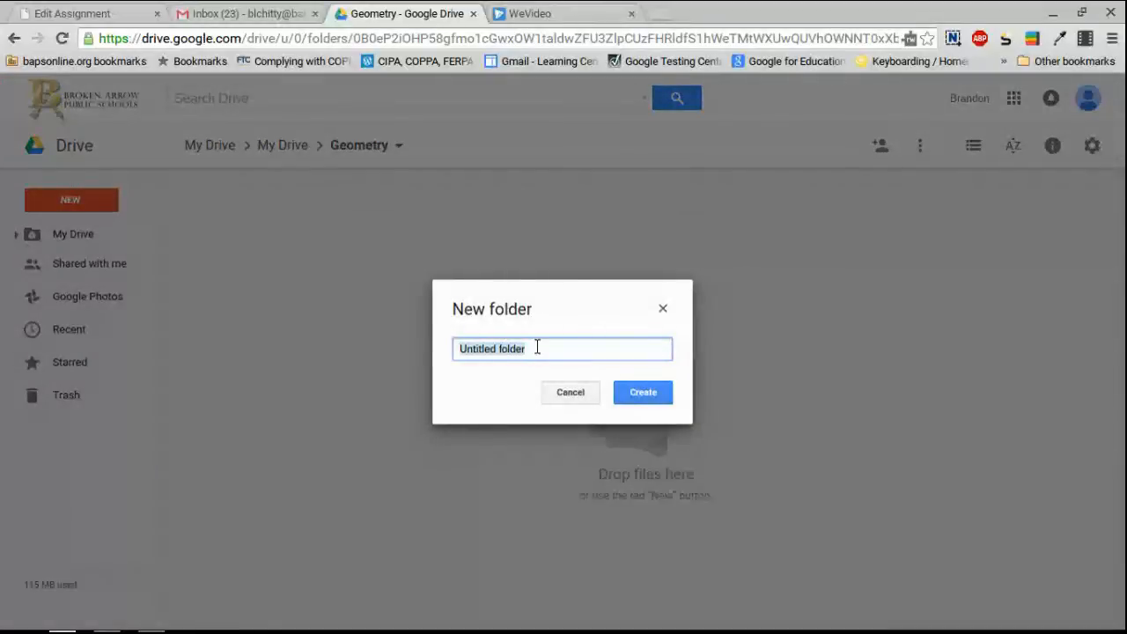
{"action": "type", "text": "Chapter 1"}
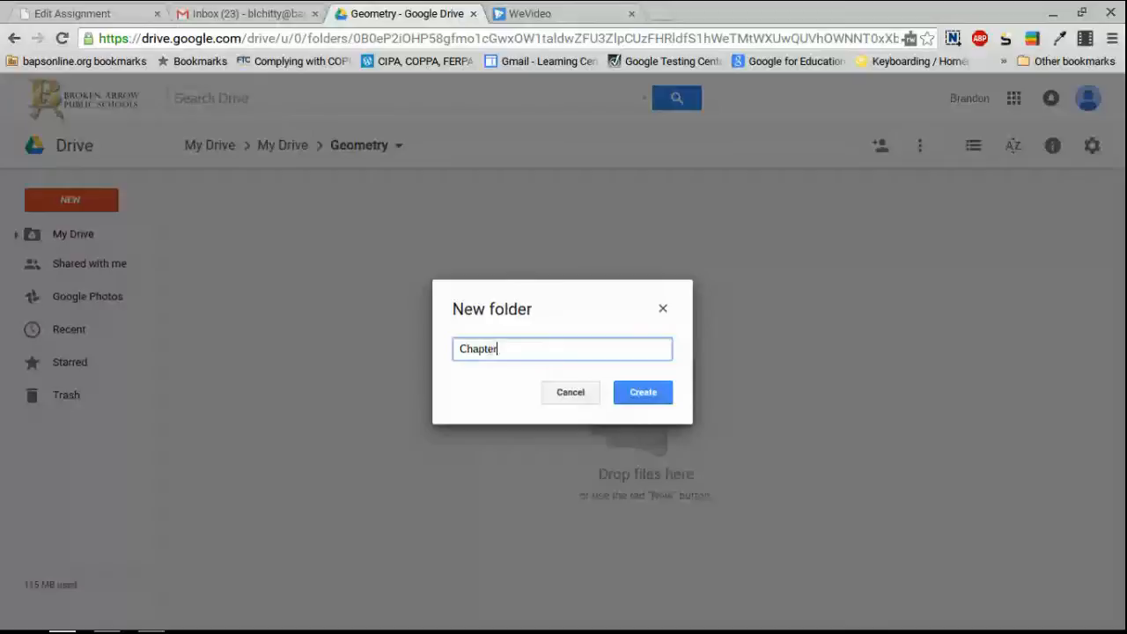
{"action": "left_click", "coordinate": [648, 393]}
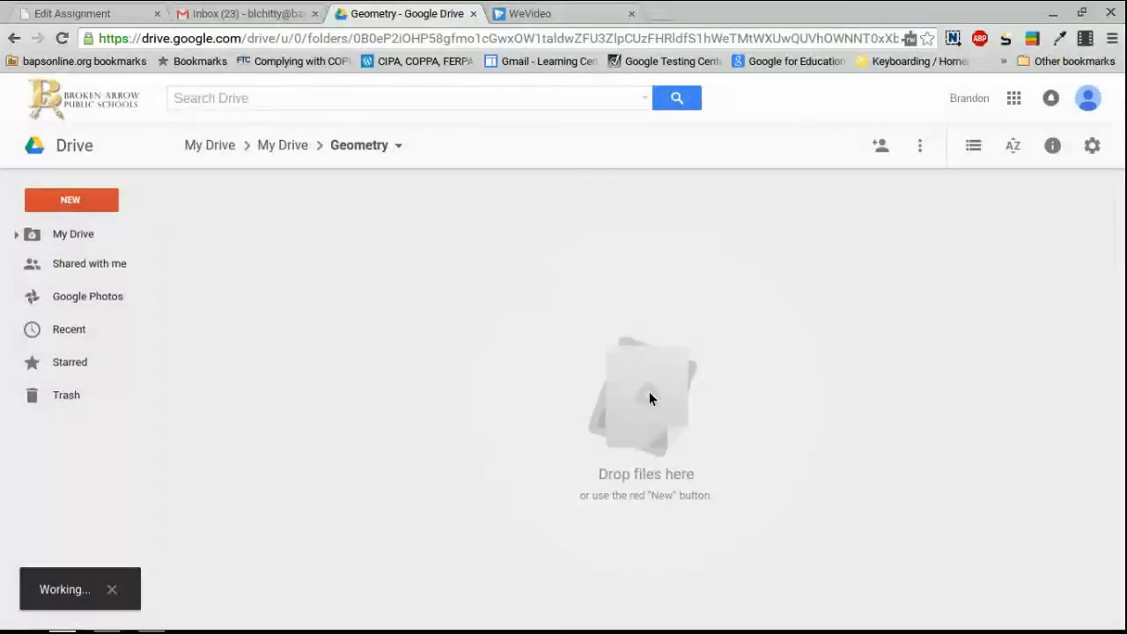
{"action": "left_click", "coordinate": [367, 152]}
{"action": "left_click", "coordinate": [221, 189]}
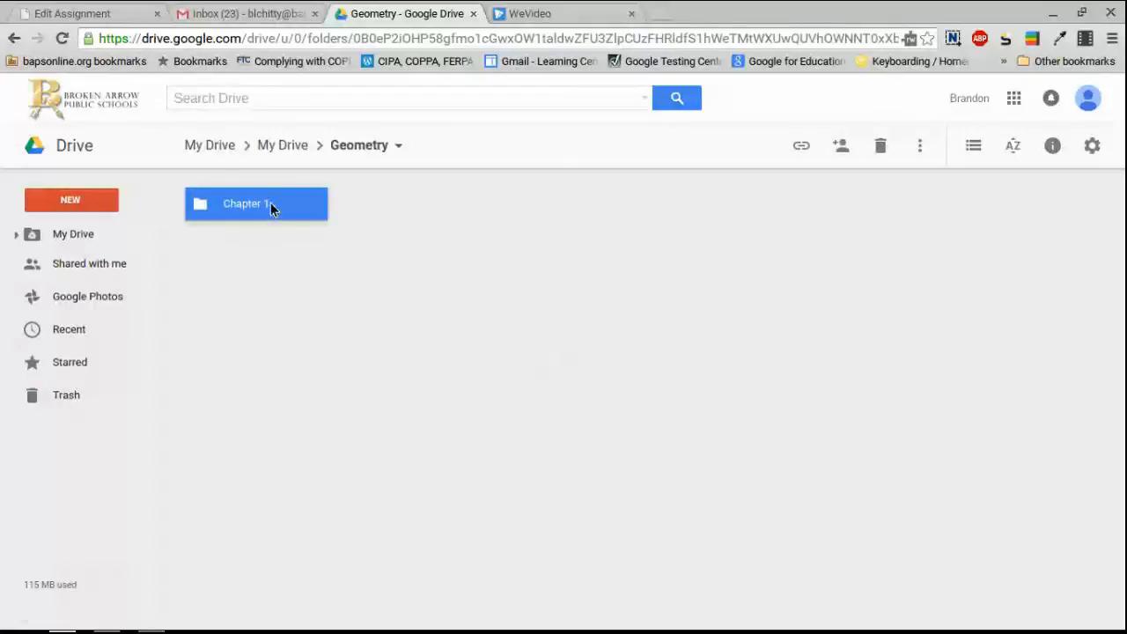
{"action": "double_click", "coordinate": [271, 204]}
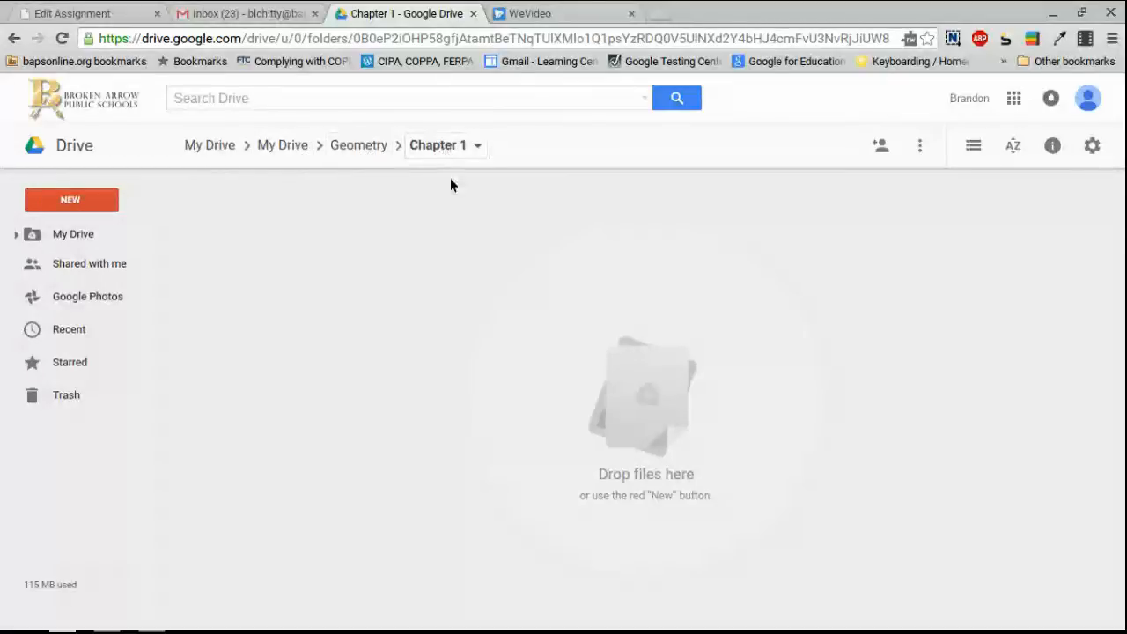
Create a blank Google Docs document from the NEW menu inside Chapter 1.
{"action": "left_click", "coordinate": [81, 200]}
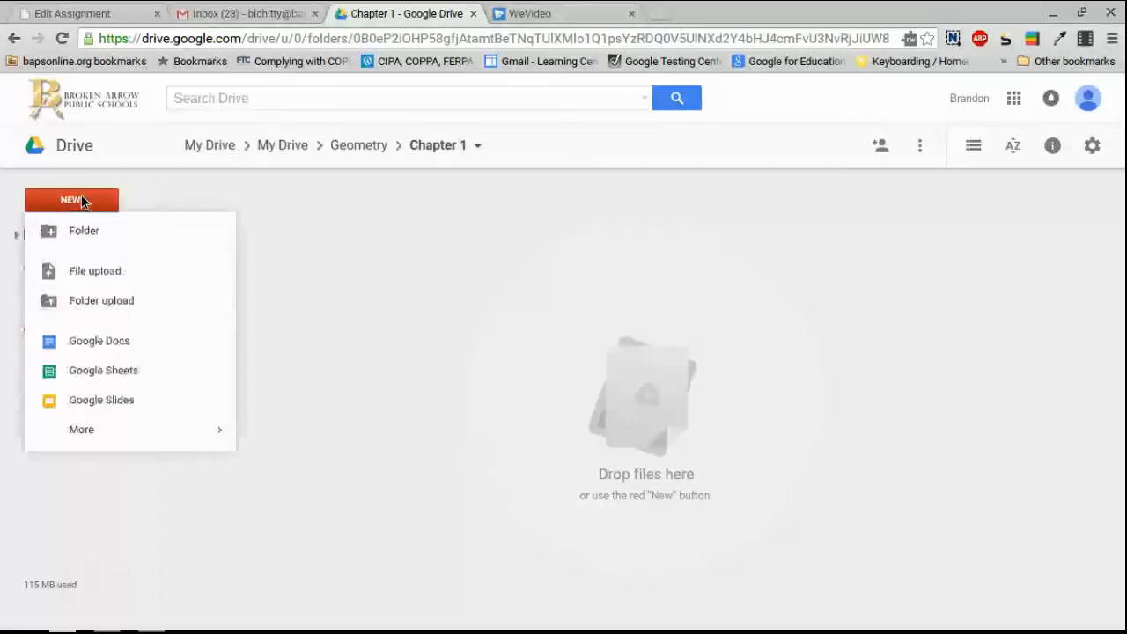
{"action": "left_click", "coordinate": [93, 346]}
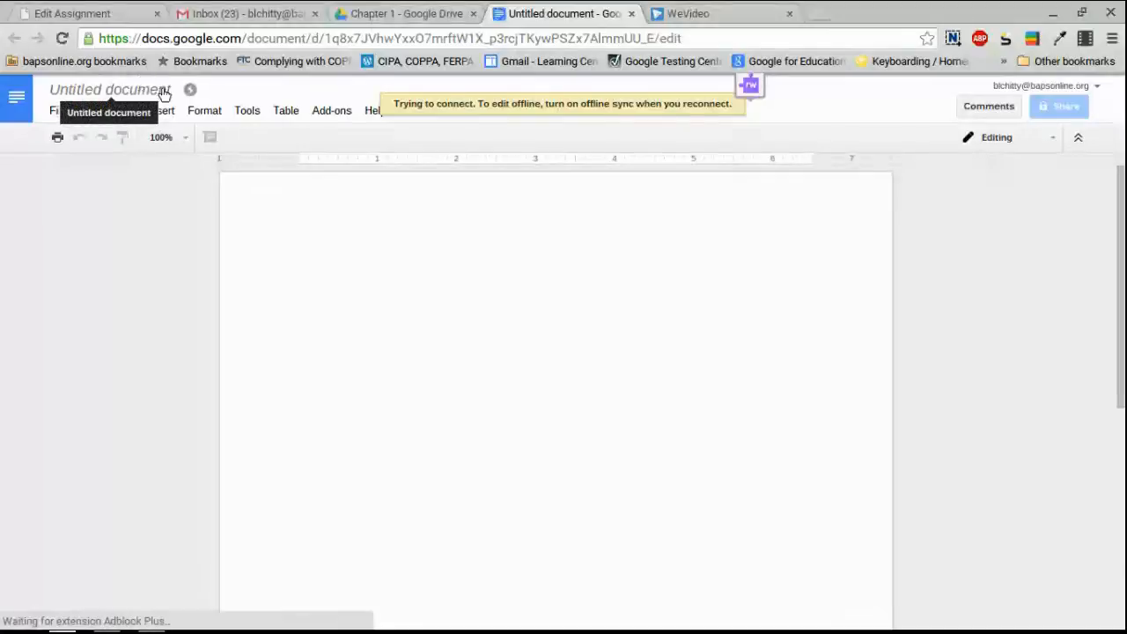
Replace the title 'Untitled document' with 'Geometry 1'.
{"action": "left_click", "coordinate": [144, 90]}
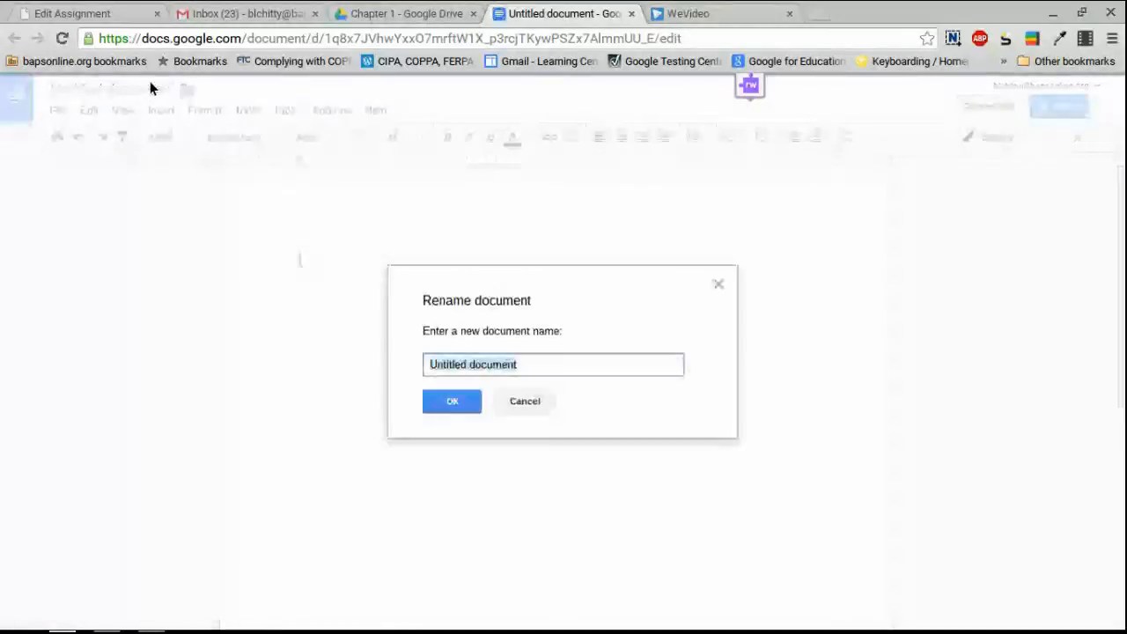
{"action": "left_click_drag", "start_coordinate": [540, 362], "coordinate": [428, 362]}
{"action": "left_click", "coordinate": [528, 370]}
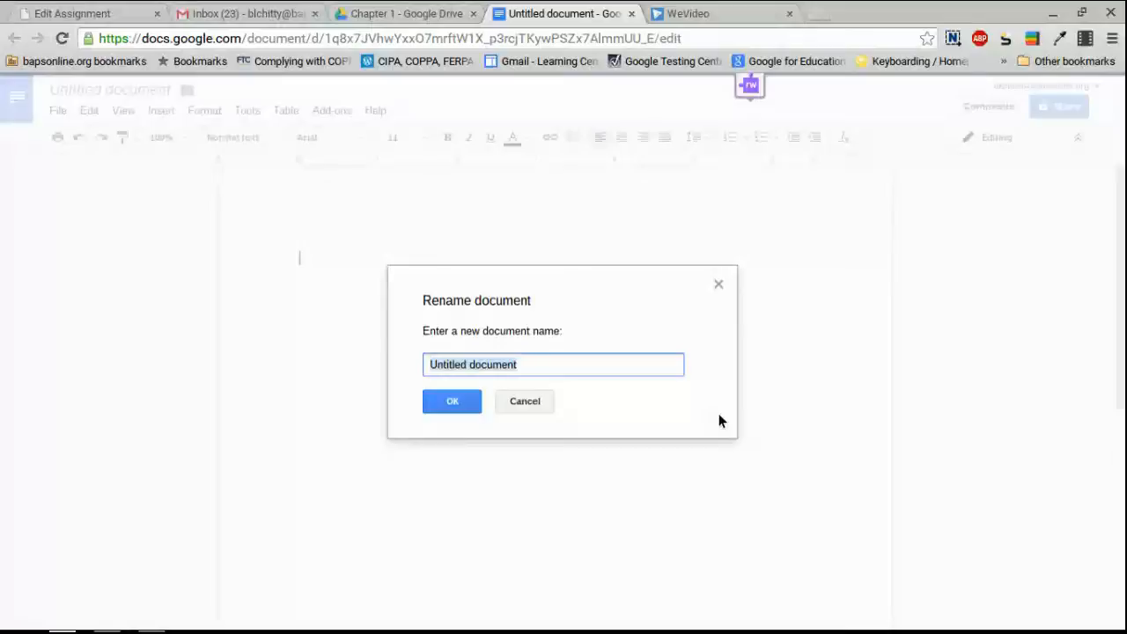
{"action": "type", "text": "Geometry 1"}
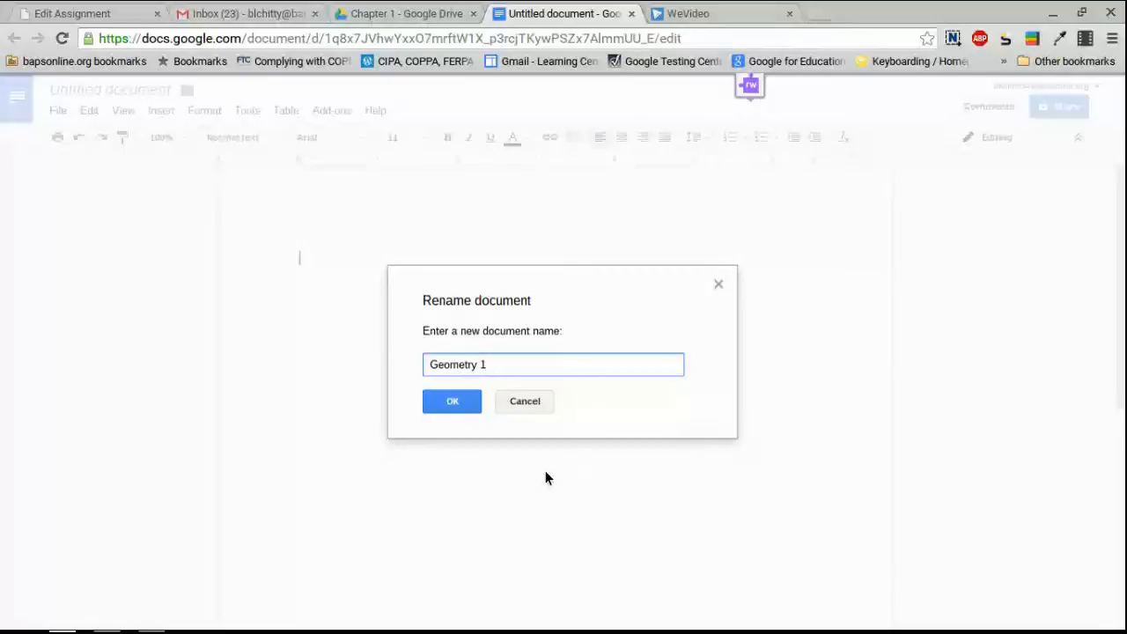
{"action": "left_click", "coordinate": [452, 403]}
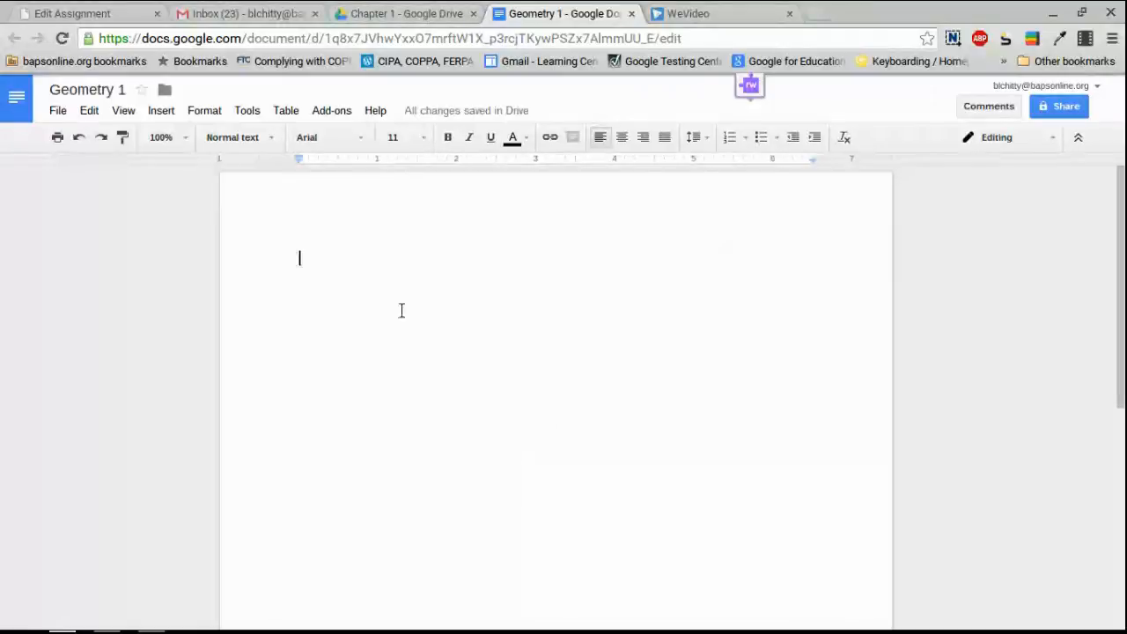
Type 'Creating an assignment' at the top of the Geometry 1 page.
{"action": "scroll", "coordinate": [481, 397], "scroll_direction": "down", "scroll_amount": 1}
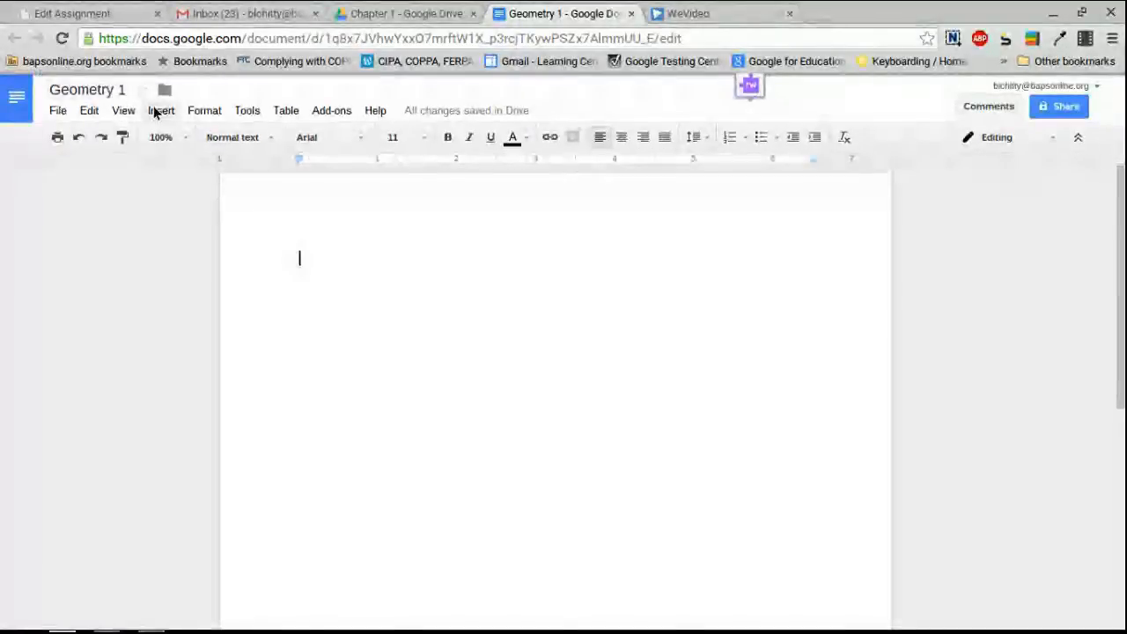
{"action": "left_click", "coordinate": [161, 112]}
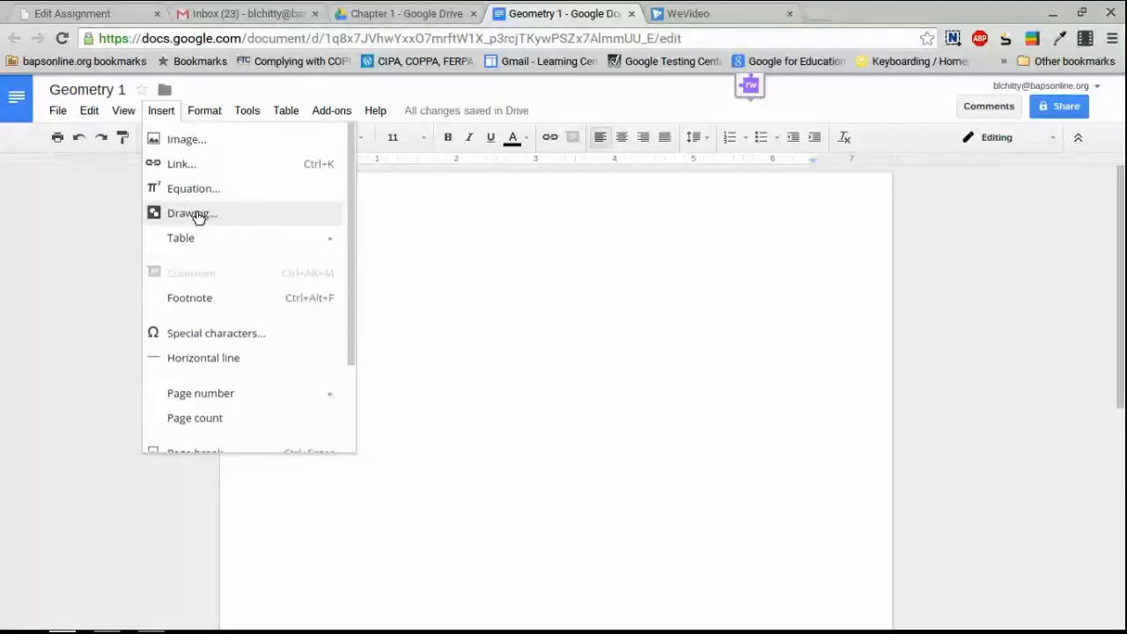
{"action": "left_click", "coordinate": [581, 271]}
{"action": "left_click", "coordinate": [450, 287]}
{"action": "type", "text": "C"}
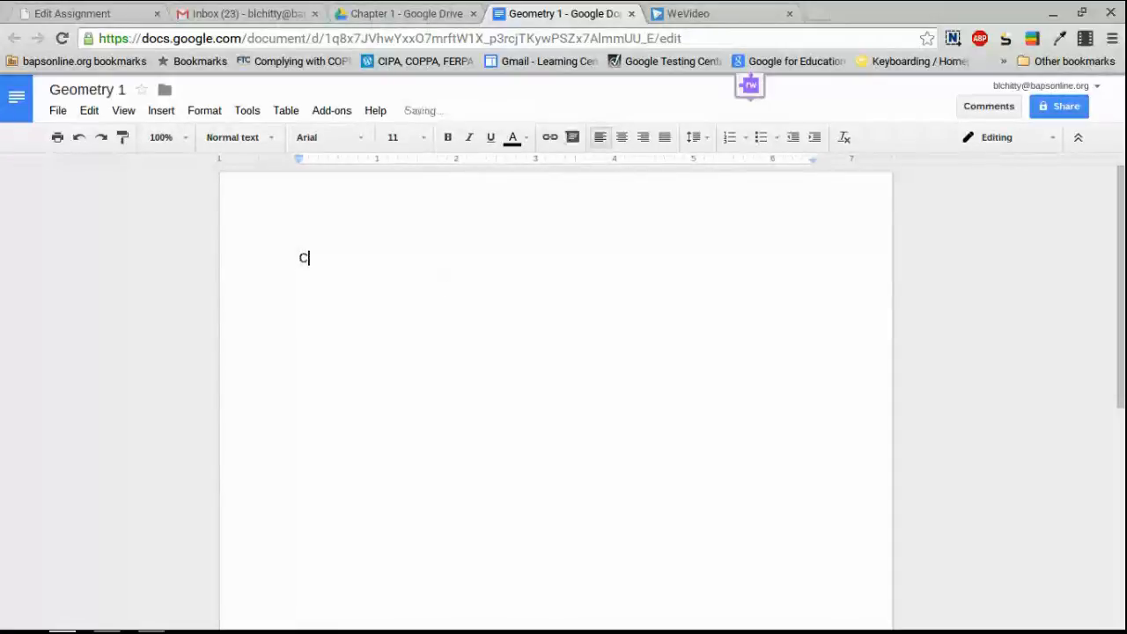
{"action": "type", "text": "reating an assignment"}
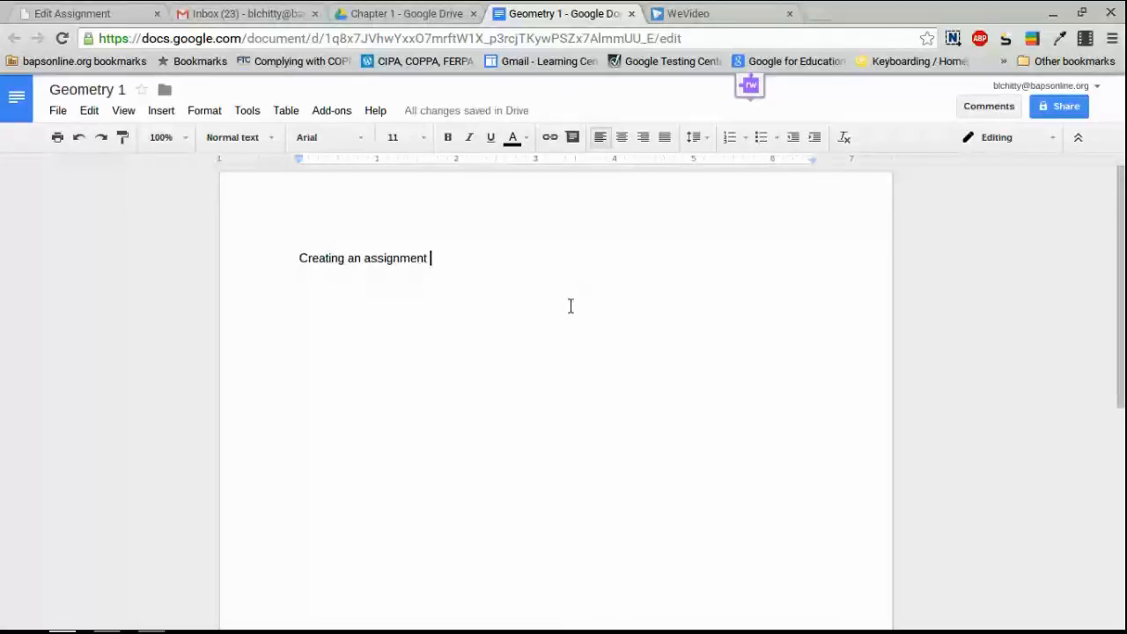
Share Geometry 1 as view-only for anyone with the link, copy the link, and return to Canvas.
{"action": "left_click", "coordinate": [1058, 111]}
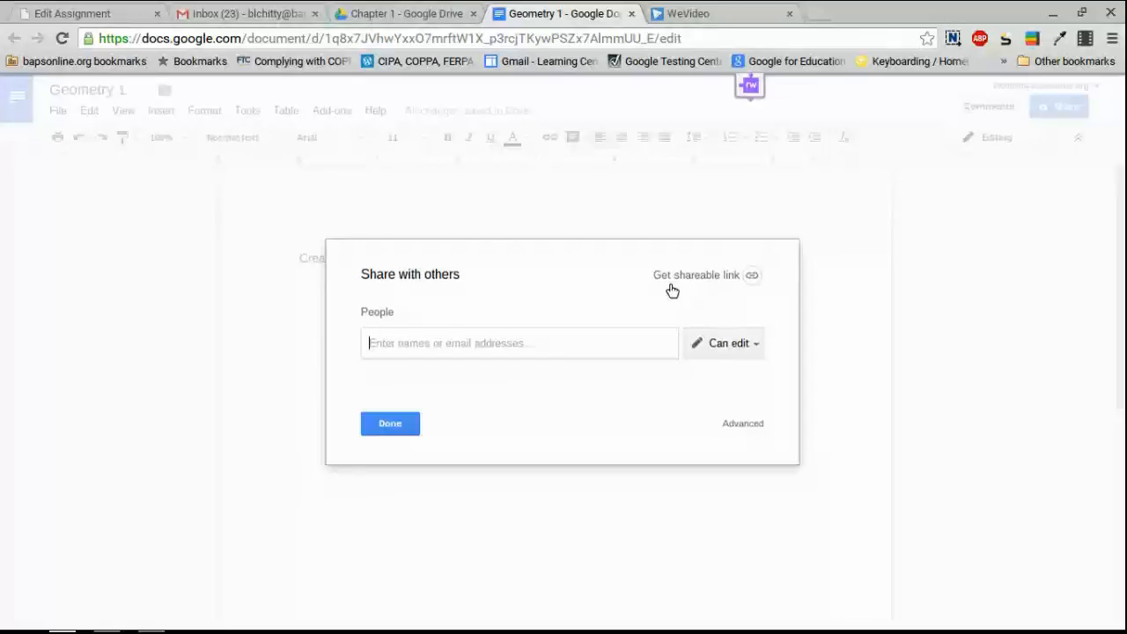
{"action": "left_click", "coordinate": [705, 280]}
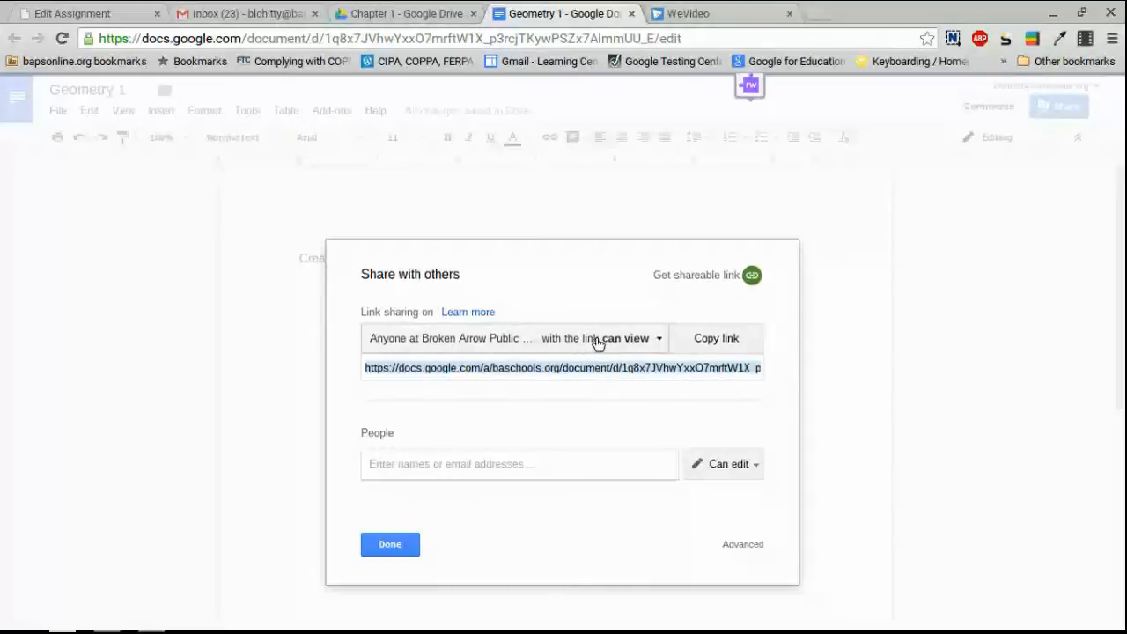
{"action": "left_click", "coordinate": [597, 344]}
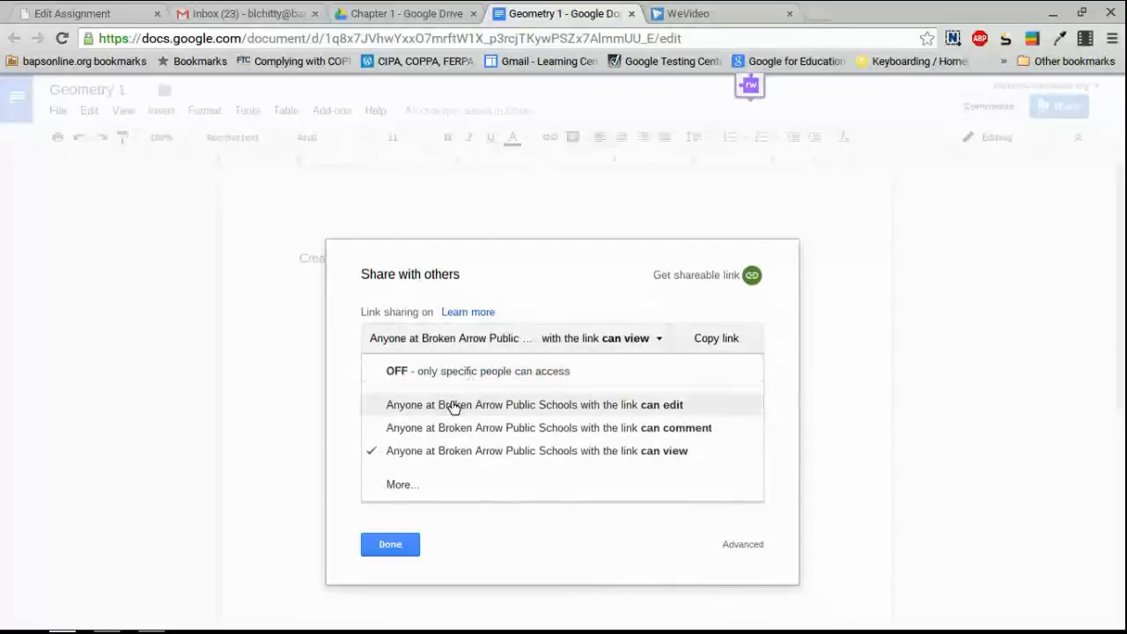
{"action": "left_click", "coordinate": [415, 487]}
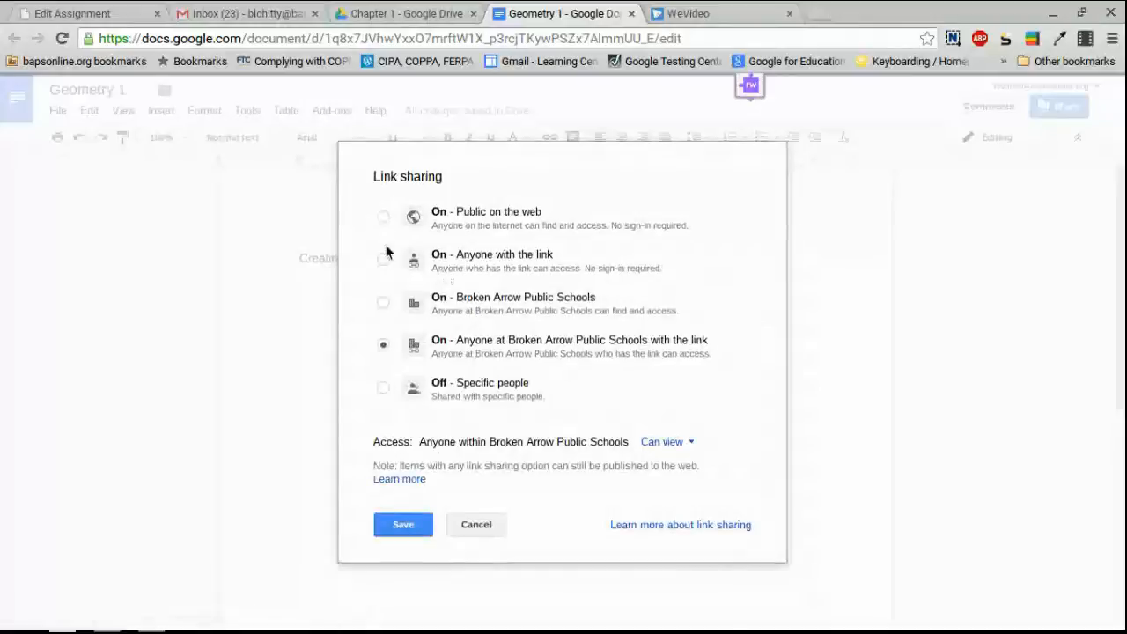
{"action": "left_click", "coordinate": [382, 261]}
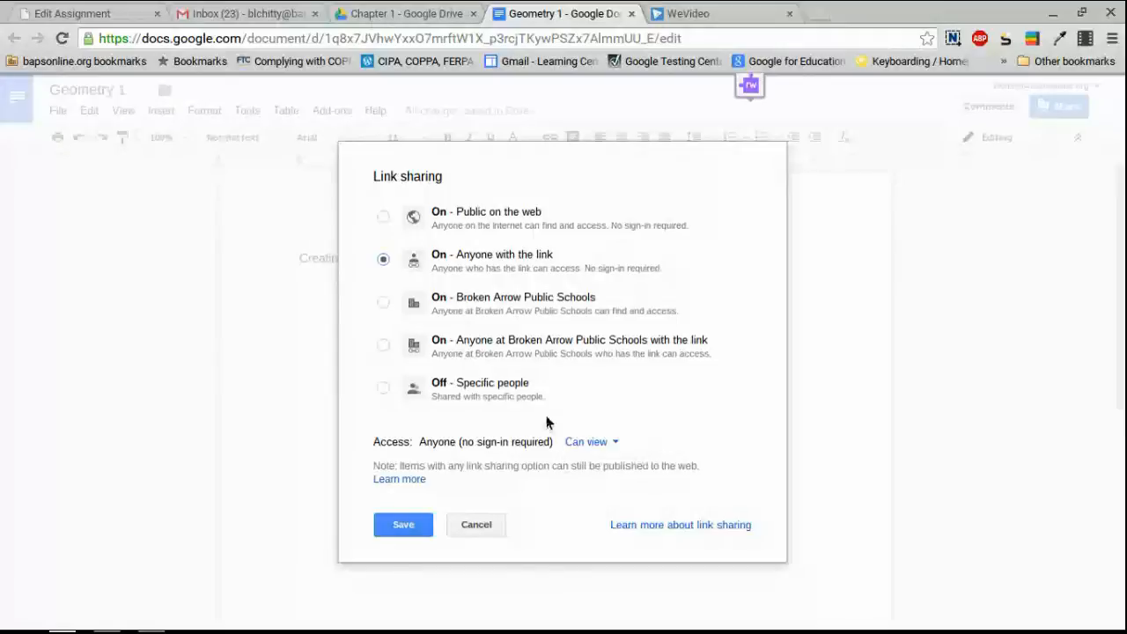
{"action": "left_click", "coordinate": [396, 526]}
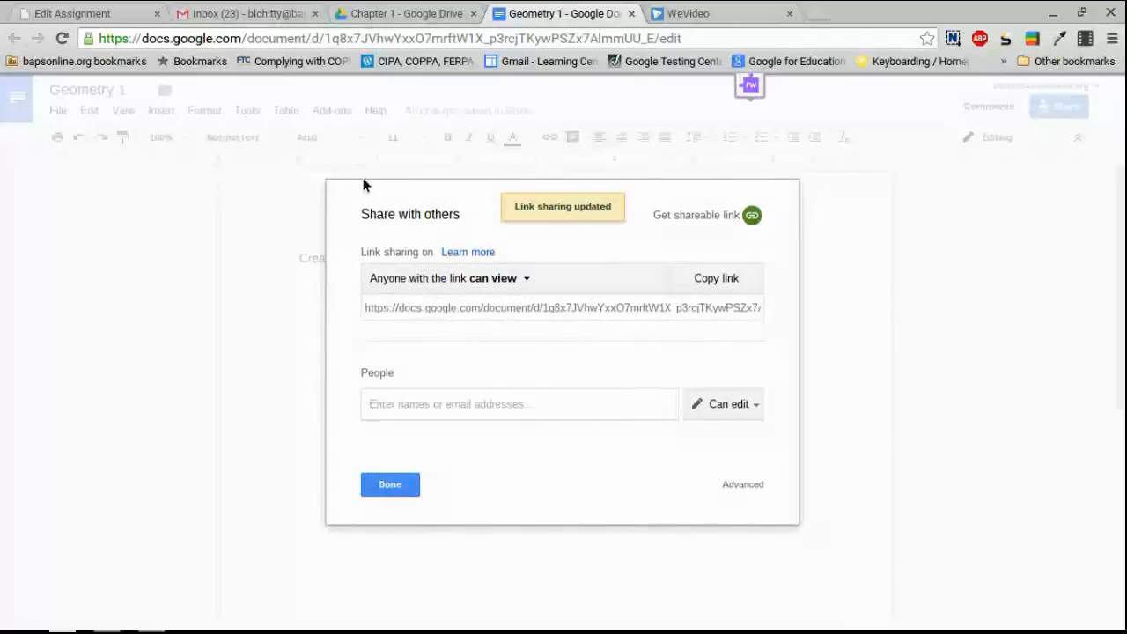
{"action": "left_click", "coordinate": [729, 282]}
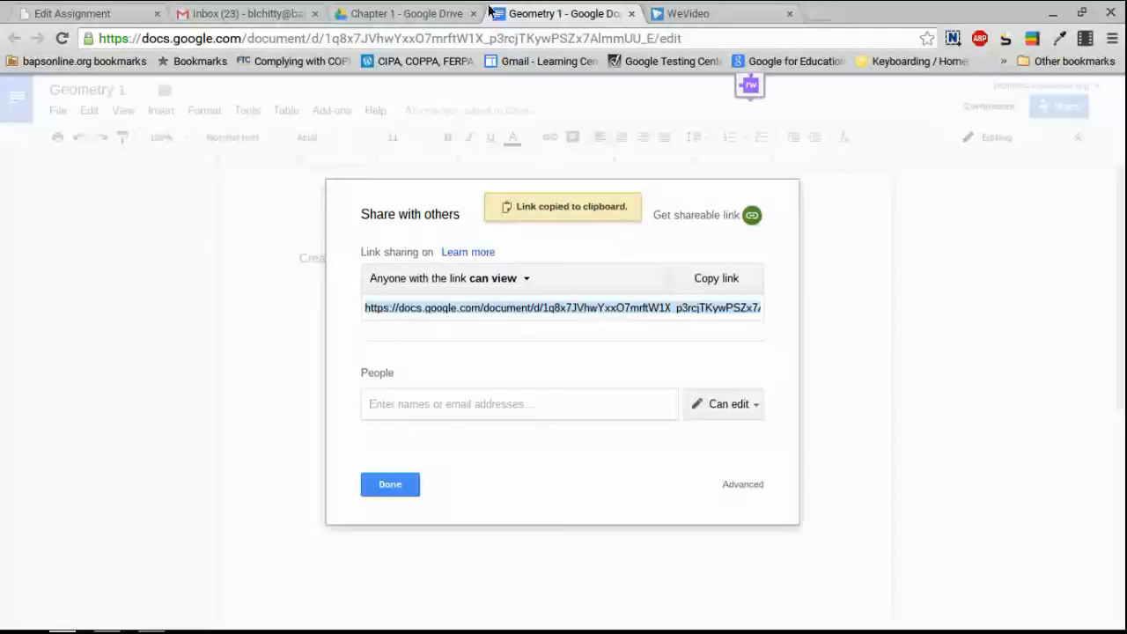
{"action": "left_click", "coordinate": [106, 10]}
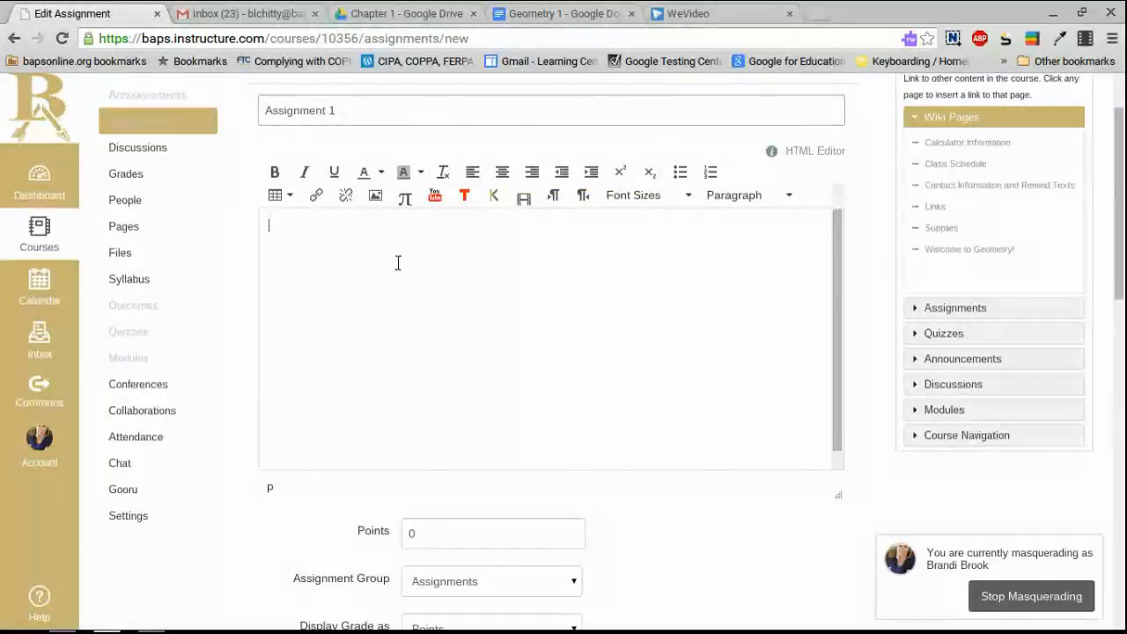
Write 'Click here for assignment' in the description and link 'here' to the pasted Doc URL.
{"action": "type", "text": "C"}
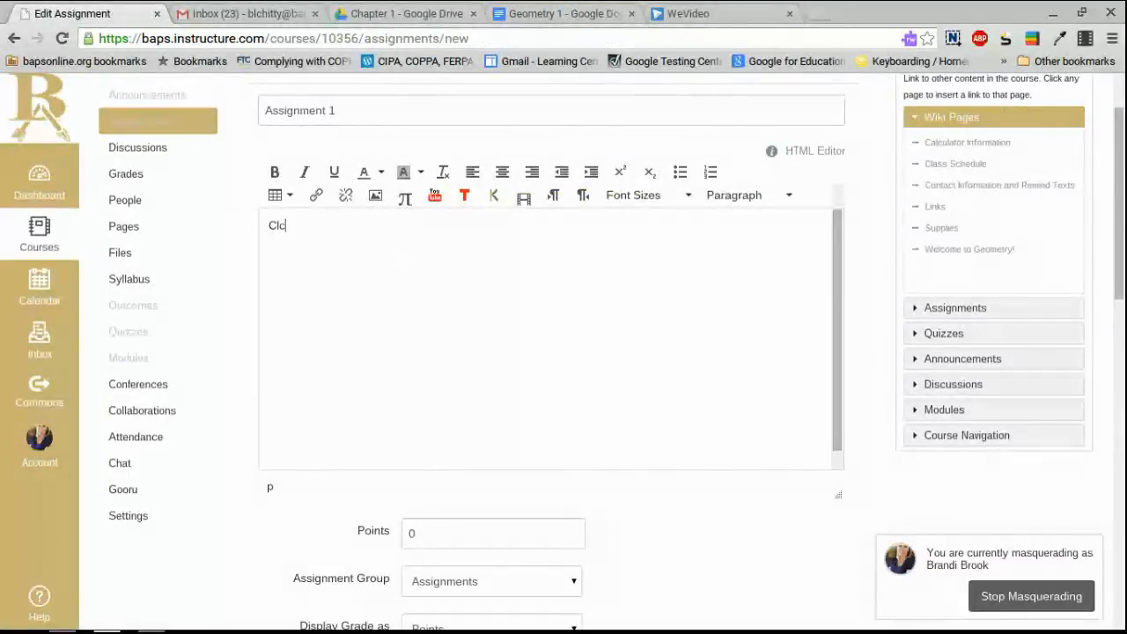
{"action": "type", "text": "lick herew"}
{"action": "key", "text": "BackSpace"}
{"action": "type", "text": "for"}
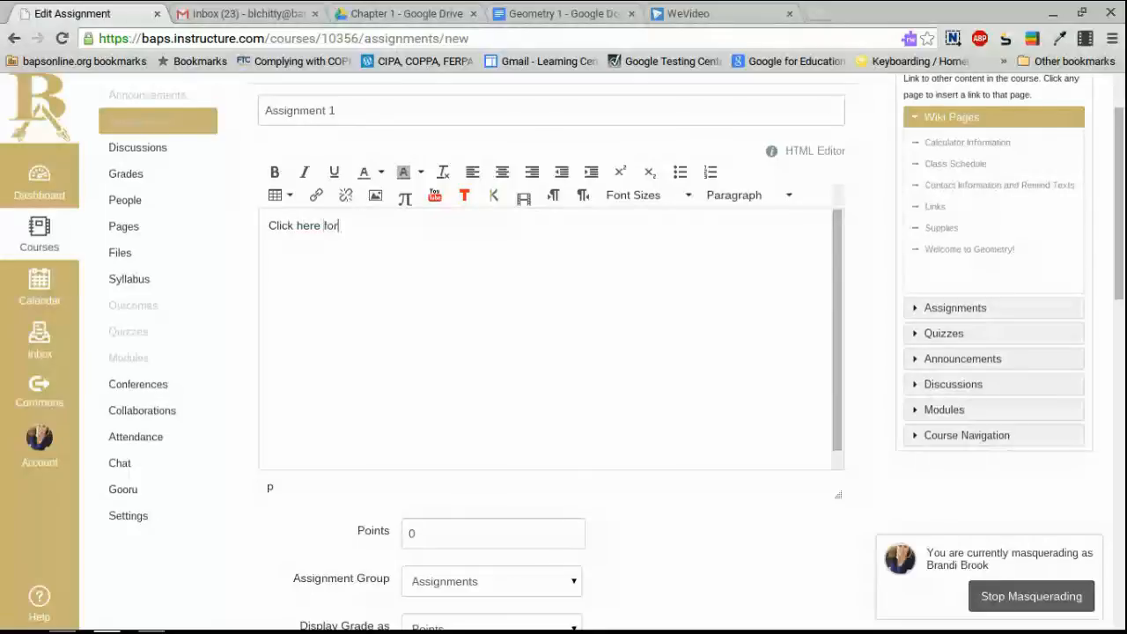
{"action": "type", "text": " assignment"}
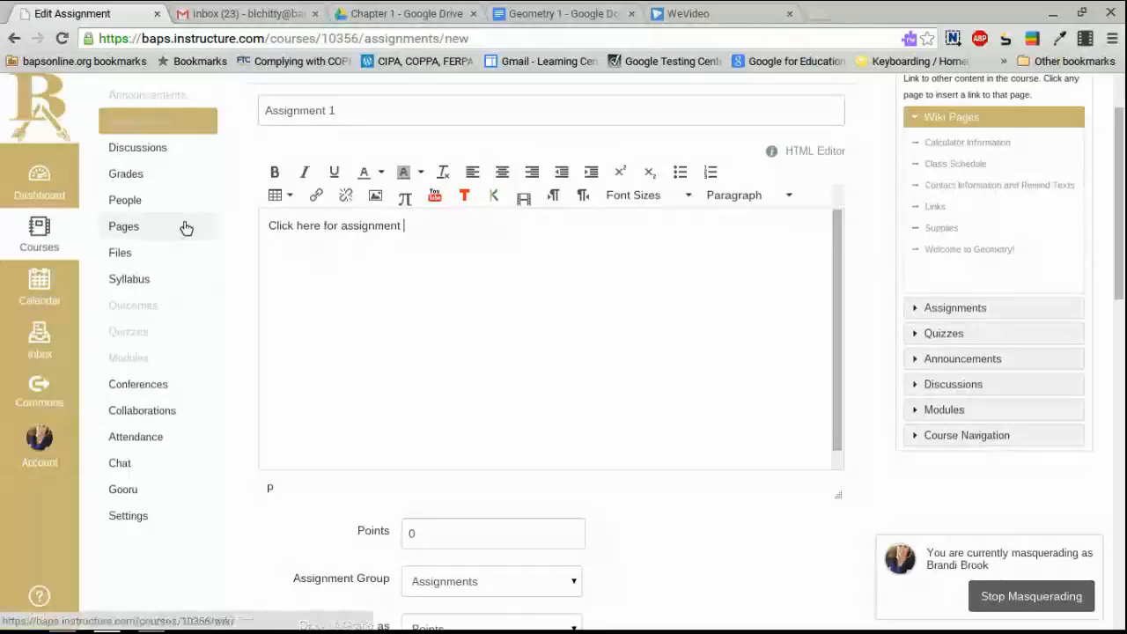
{"action": "left_click_drag", "start_coordinate": [298, 224], "coordinate": [319, 221]}
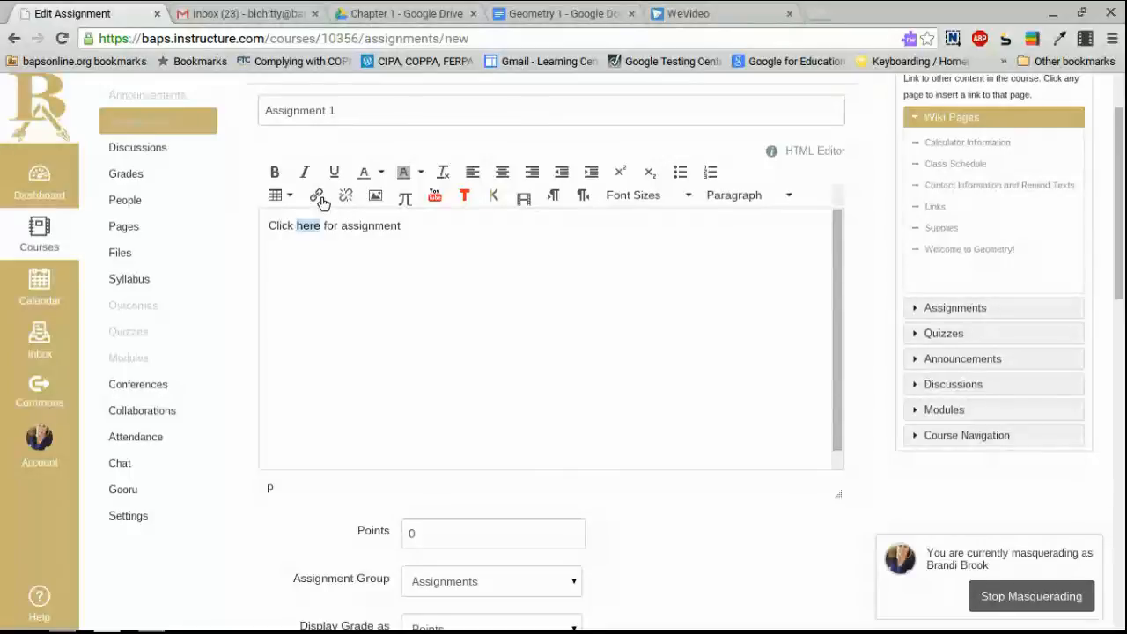
{"action": "left_click", "coordinate": [319, 198]}
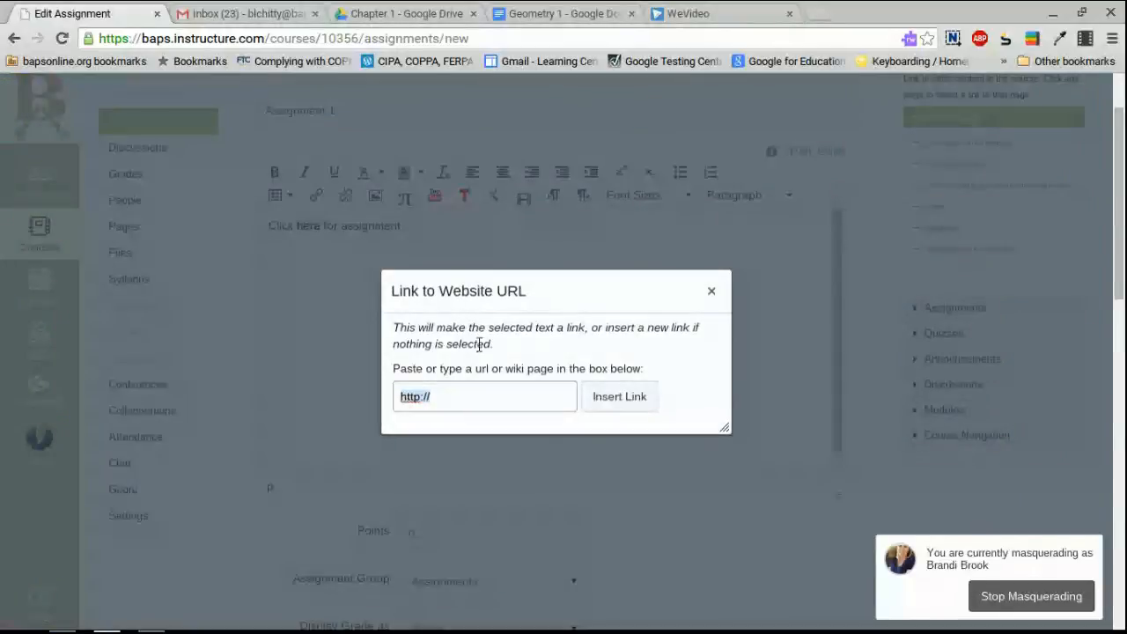
{"action": "key", "text": "ctrl+v"}
{"action": "left_click", "coordinate": [613, 400]}
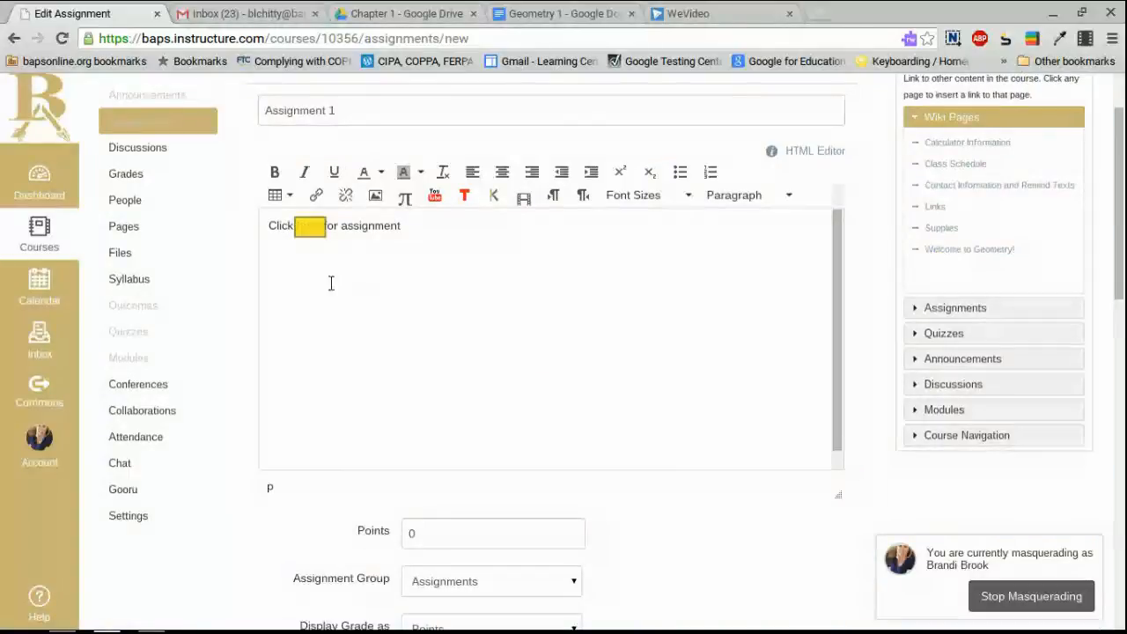
{"action": "left_click", "coordinate": [358, 287]}
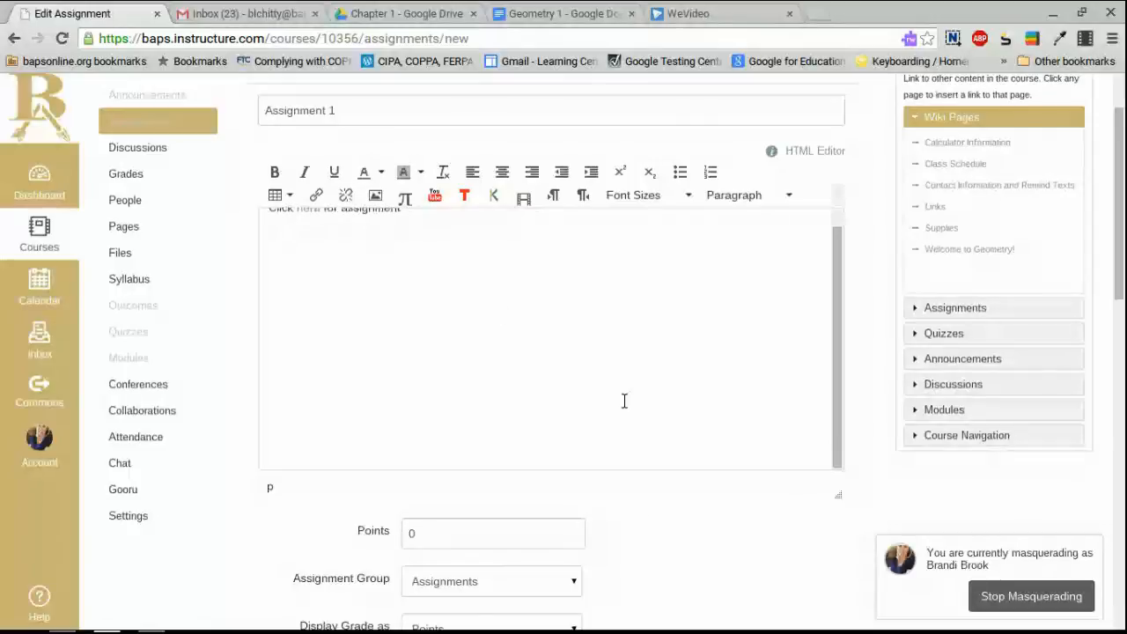
{"action": "scroll", "coordinate": [608, 440], "scroll_direction": "down", "scroll_amount": 1}
Set the assignment to 20 points and allow File Uploads submissions.
{"action": "left_click_drag", "start_coordinate": [415, 499], "coordinate": [377, 499]}
{"action": "type", "text": "20"}
{"action": "scroll", "coordinate": [482, 548], "scroll_direction": "down", "scroll_amount": 1}
{"action": "scroll", "coordinate": [481, 549], "scroll_direction": "down", "scroll_amount": 5}
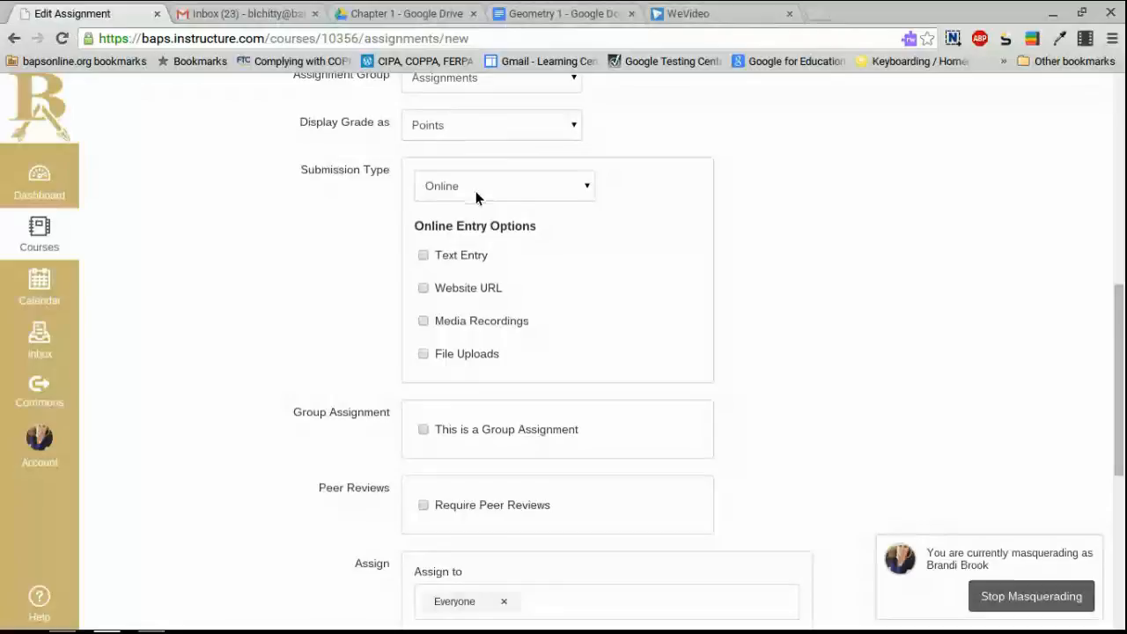
{"action": "left_click", "coordinate": [426, 355]}
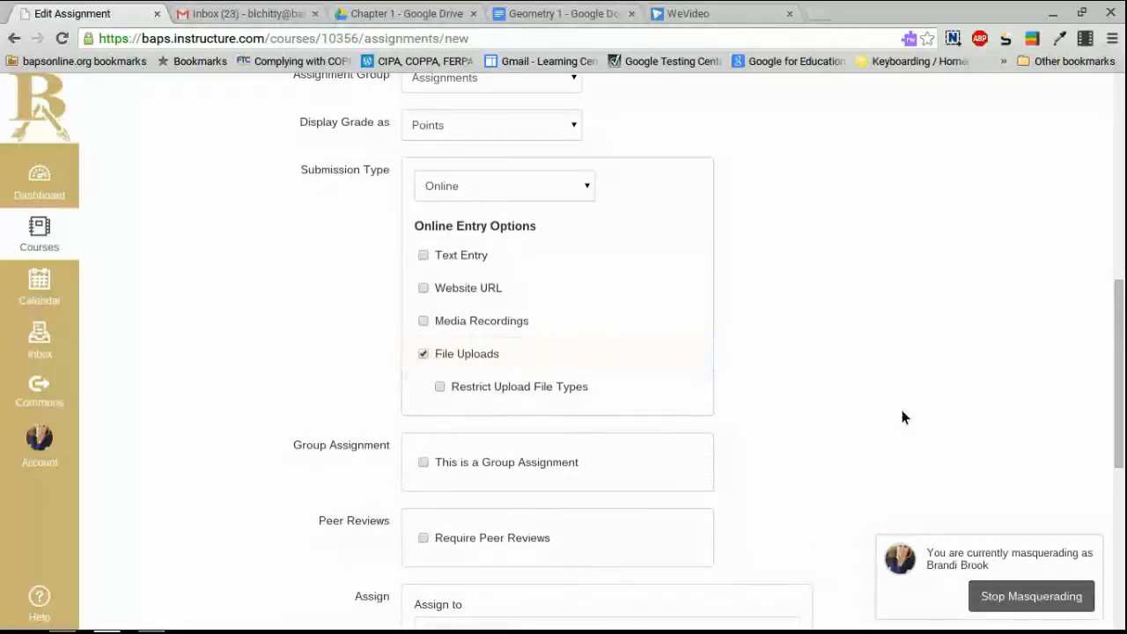
Set the due date to Aug 25 and save and publish Assignment 1.
{"action": "scroll", "coordinate": [907, 420], "scroll_direction": "down", "scroll_amount": 1}
{"action": "scroll", "coordinate": [909, 420], "scroll_direction": "down", "scroll_amount": 1}
{"action": "scroll", "coordinate": [878, 423], "scroll_direction": "down", "scroll_amount": 1}
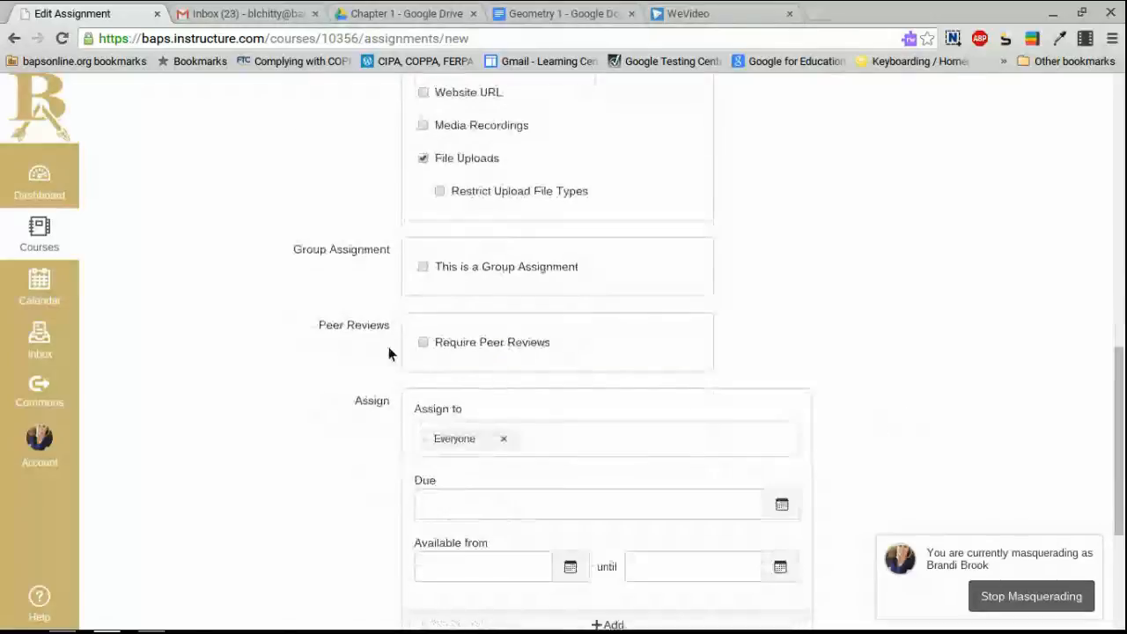
{"action": "scroll", "coordinate": [540, 451], "scroll_direction": "down", "scroll_amount": 1}
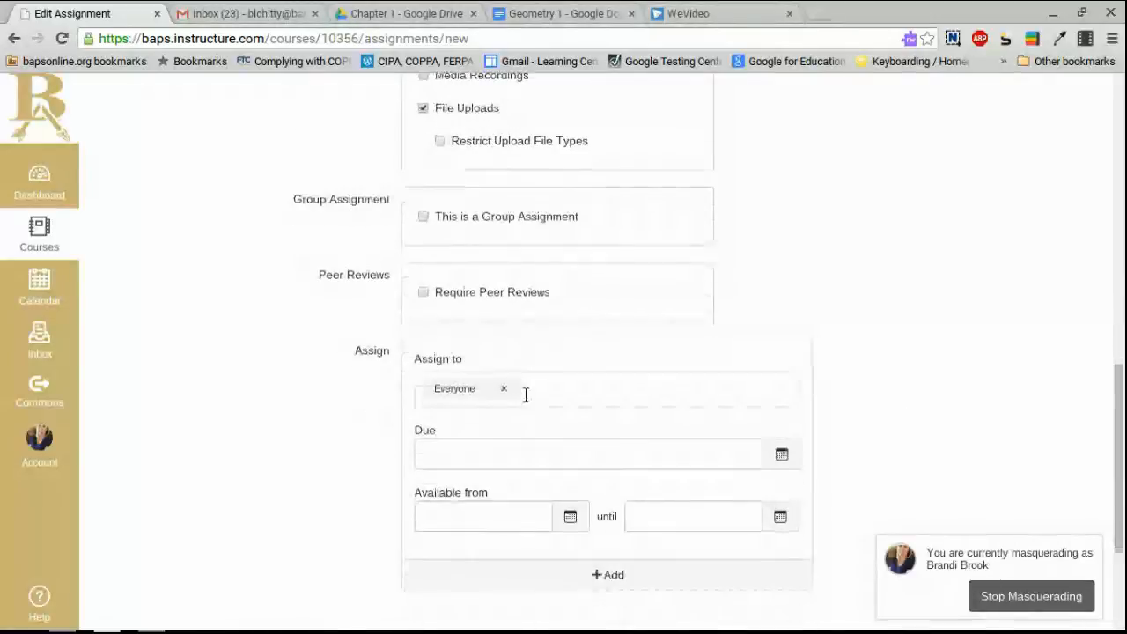
{"action": "scroll", "coordinate": [546, 386], "scroll_direction": "down", "scroll_amount": 1}
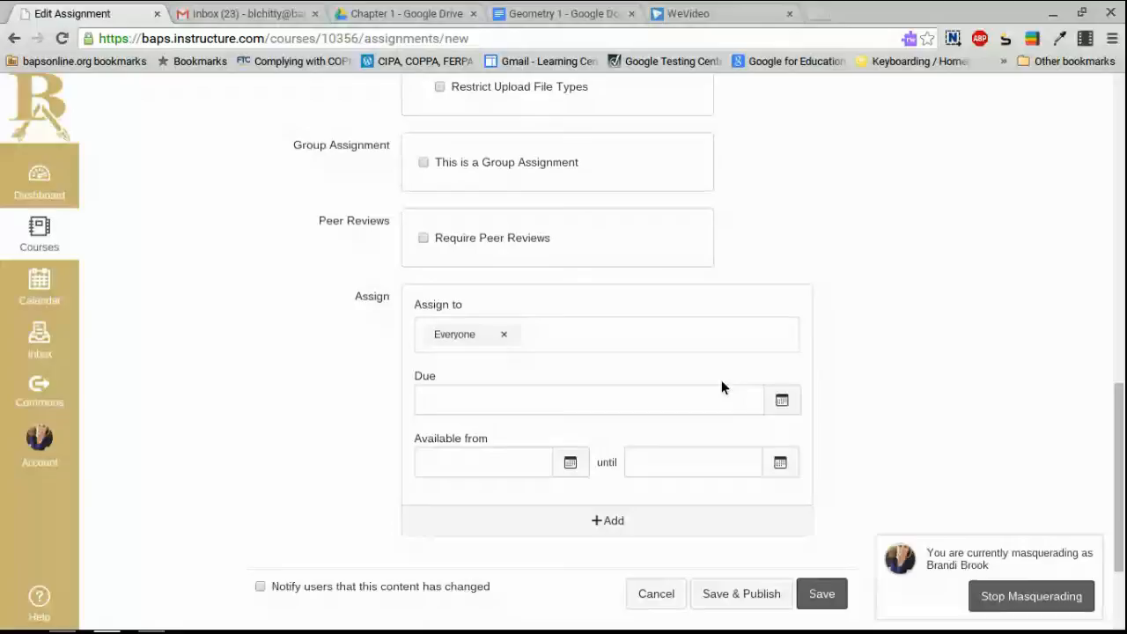
{"action": "left_click", "coordinate": [782, 400]}
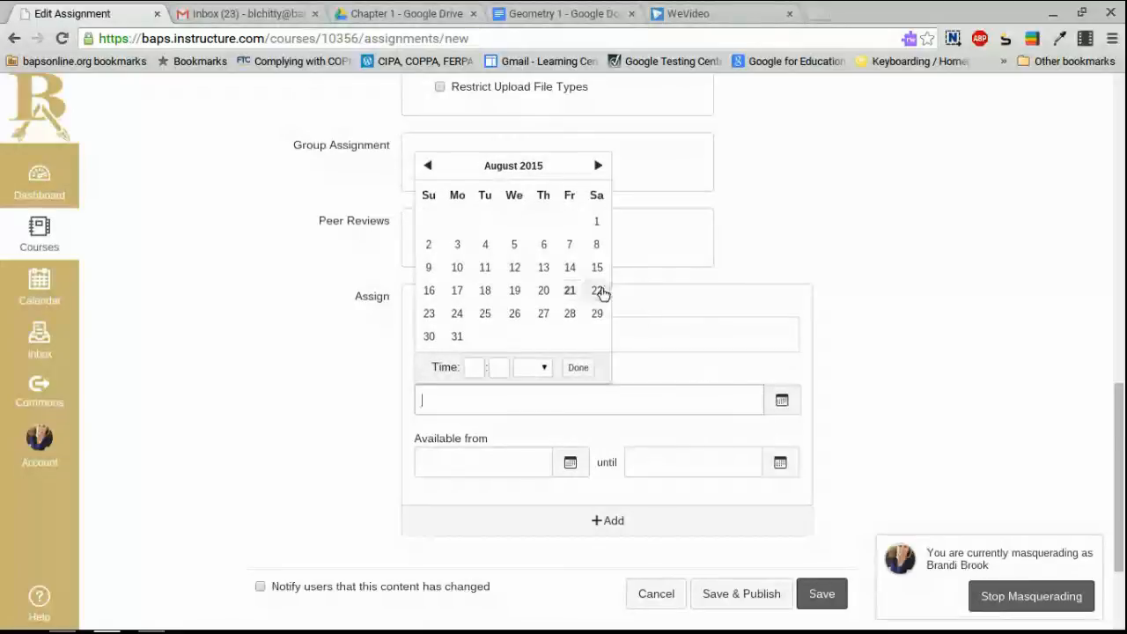
{"action": "left_click", "coordinate": [485, 316]}
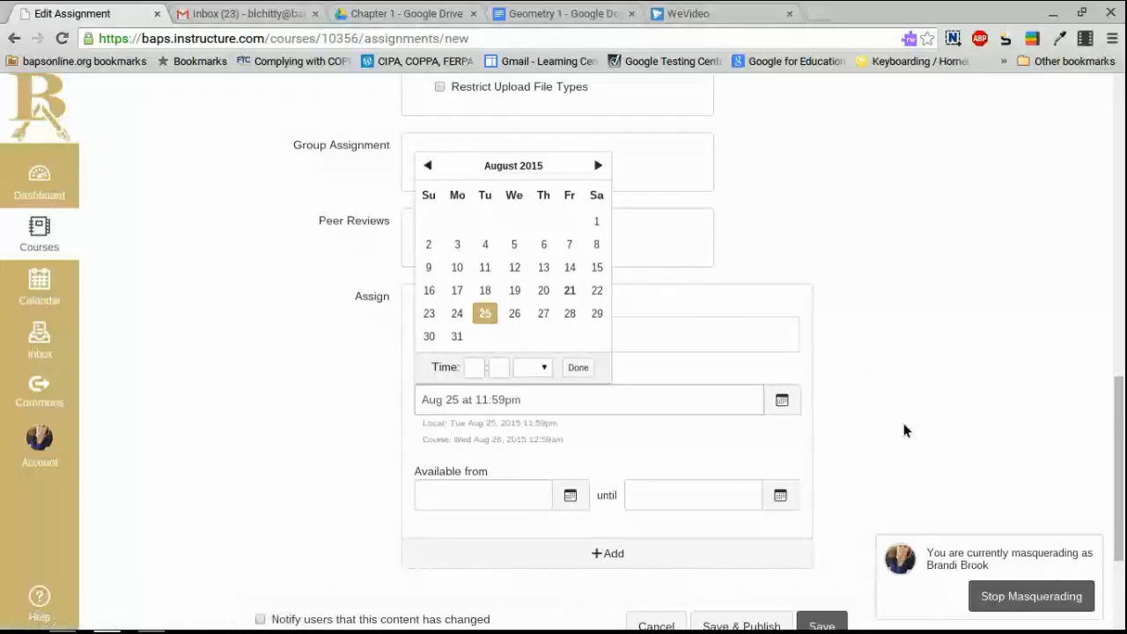
{"action": "scroll", "coordinate": [905, 428], "scroll_direction": "down", "scroll_amount": 3}
{"action": "left_click", "coordinate": [721, 444]}
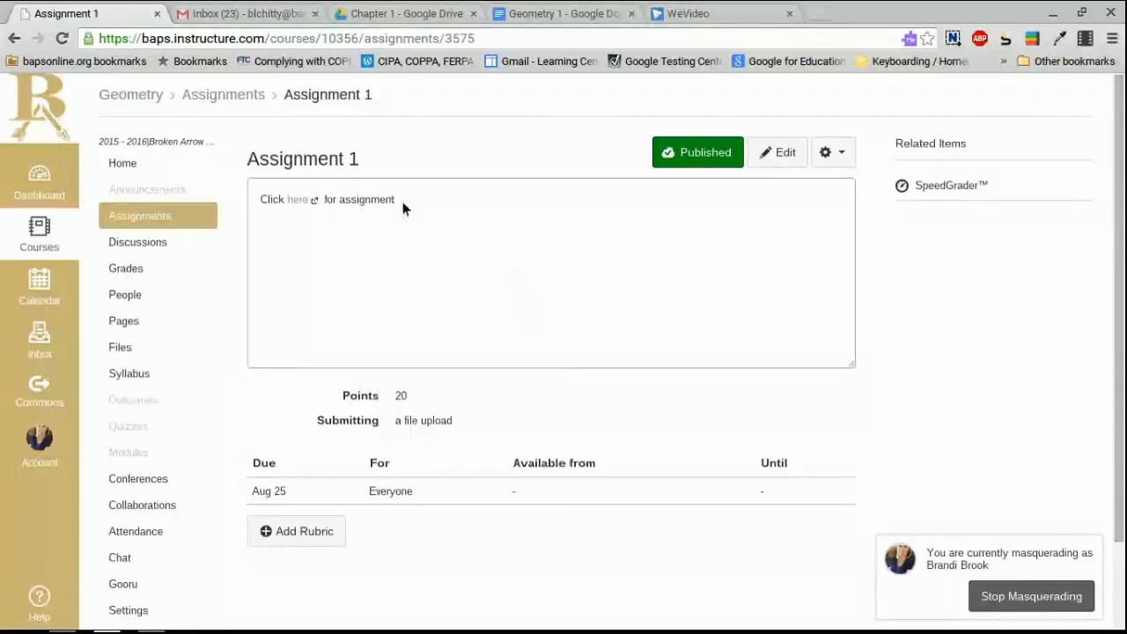
Follow the 'here' link on Assignment 1 to open the Geometry 1 Google Doc.
{"action": "left_click", "coordinate": [298, 201]}
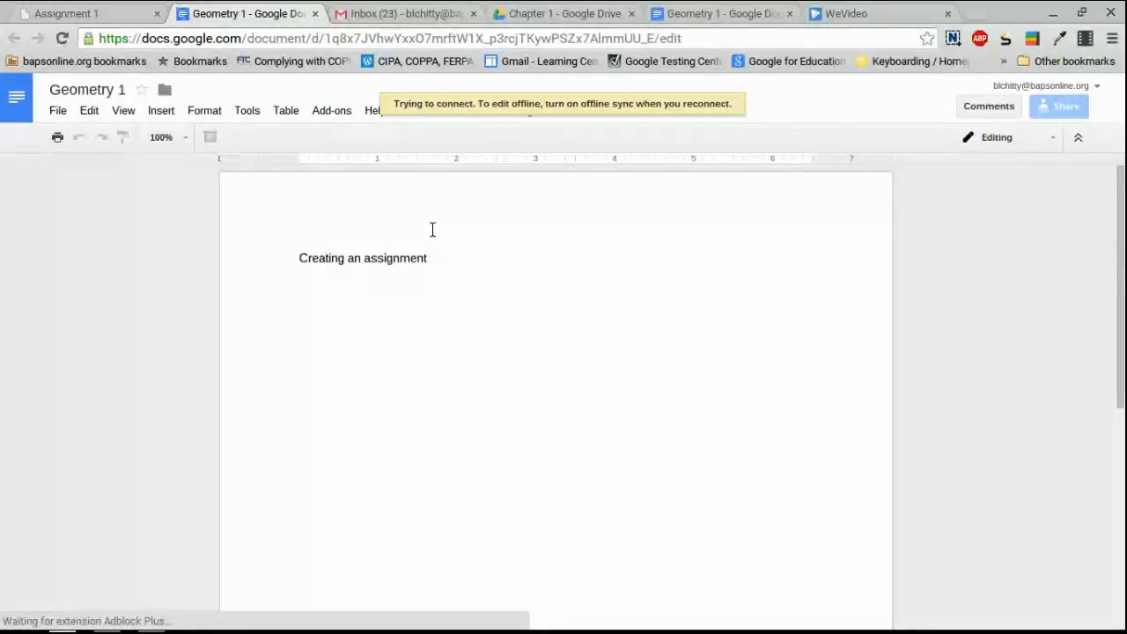
Make a copy of Geometry 1, replacing 'Copy of' in its name with the student's full name.
{"action": "left_click", "coordinate": [58, 111]}
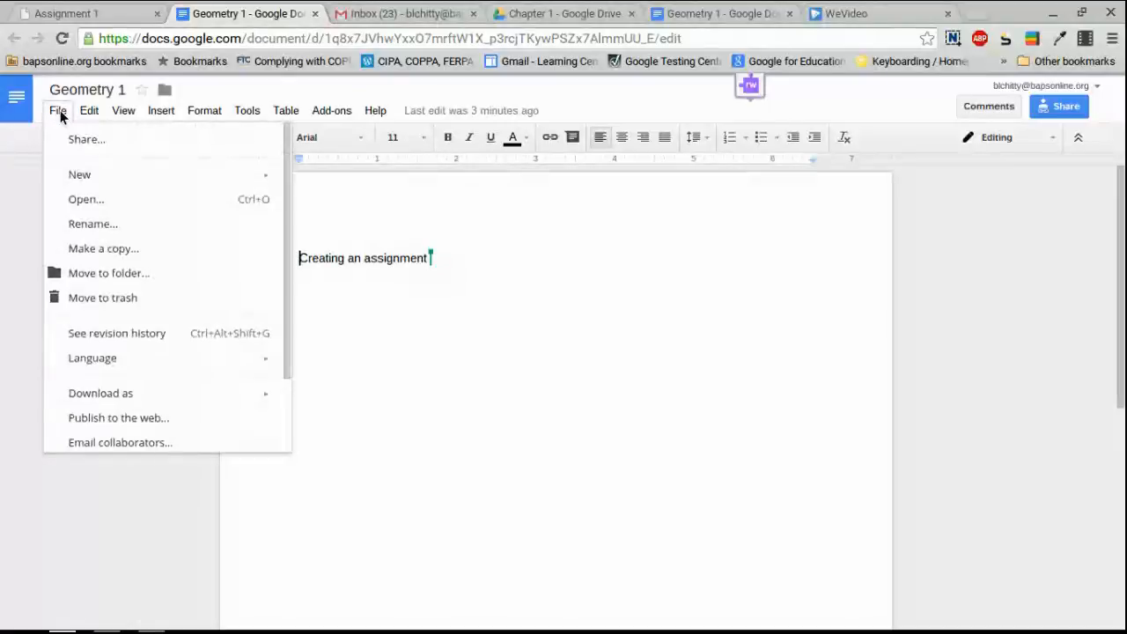
{"action": "left_click", "coordinate": [104, 250]}
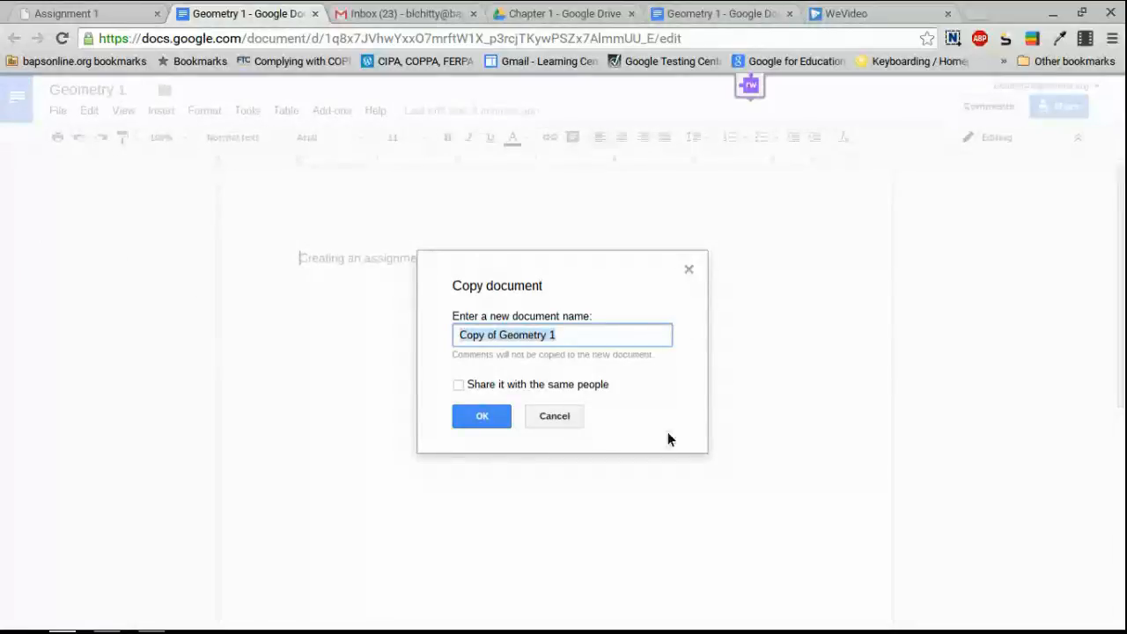
{"action": "key", "text": "End"}
{"action": "left_click_drag", "start_coordinate": [495, 335], "coordinate": [438, 338]}
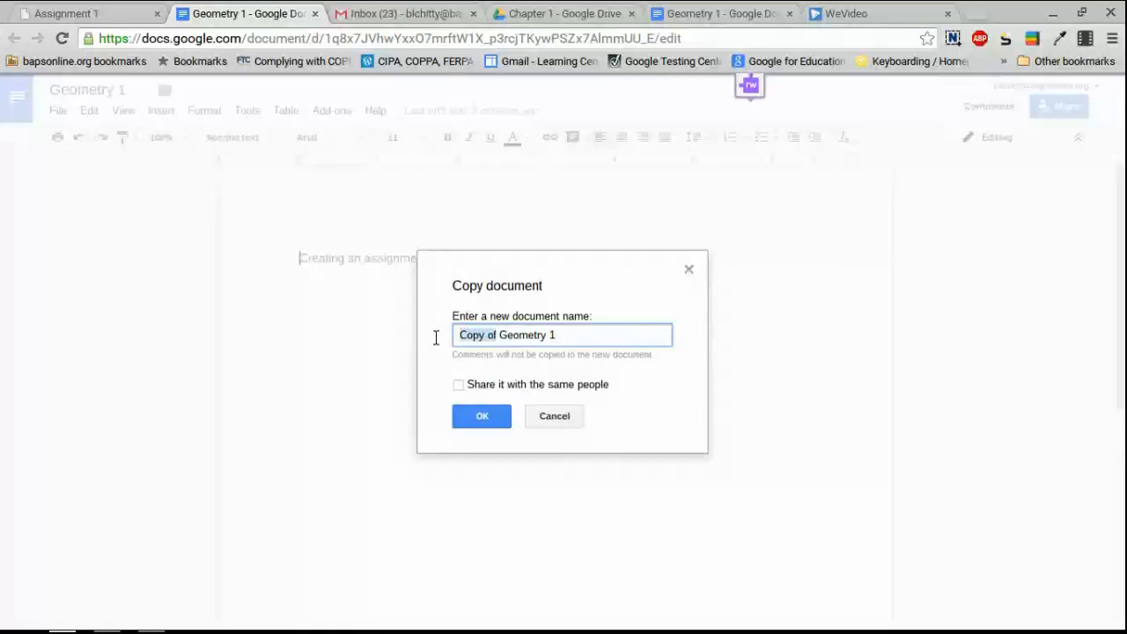
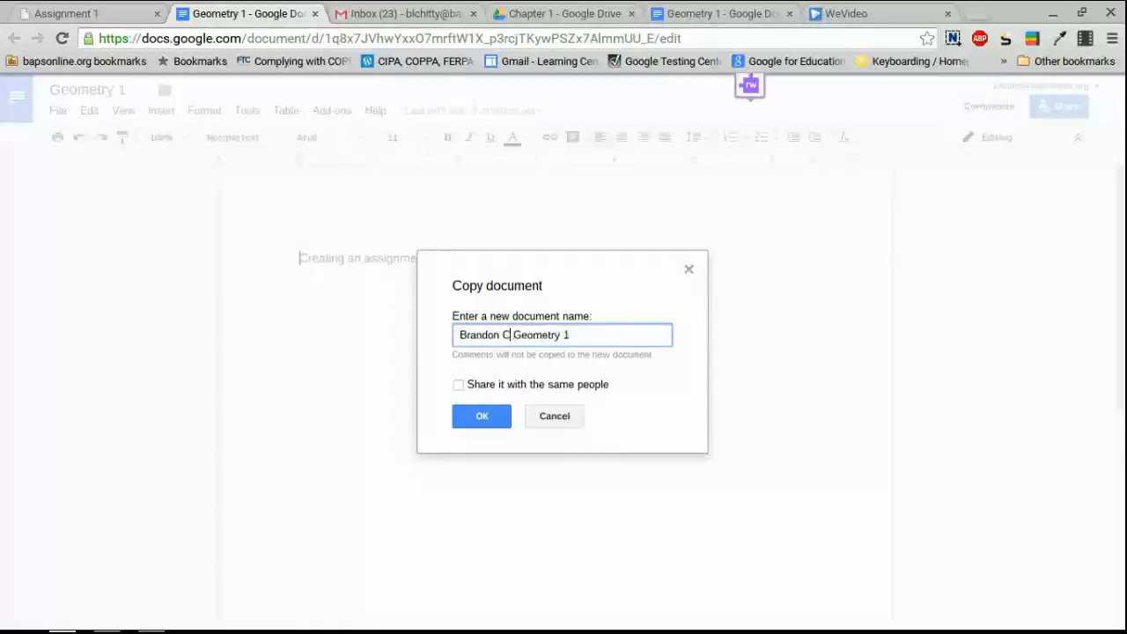
{"action": "left_click", "coordinate": [489, 419]}
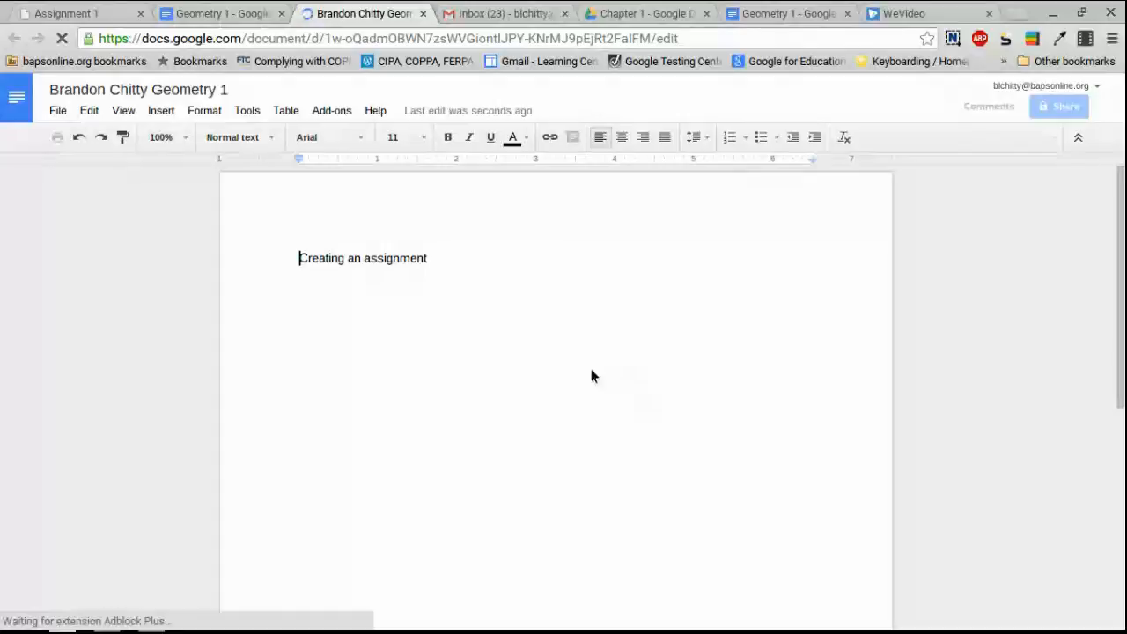
Check the Assignment 1 tab and the new copy, then switch to the Chapter 1 Google Drive tab.
{"action": "left_click", "coordinate": [83, 12]}
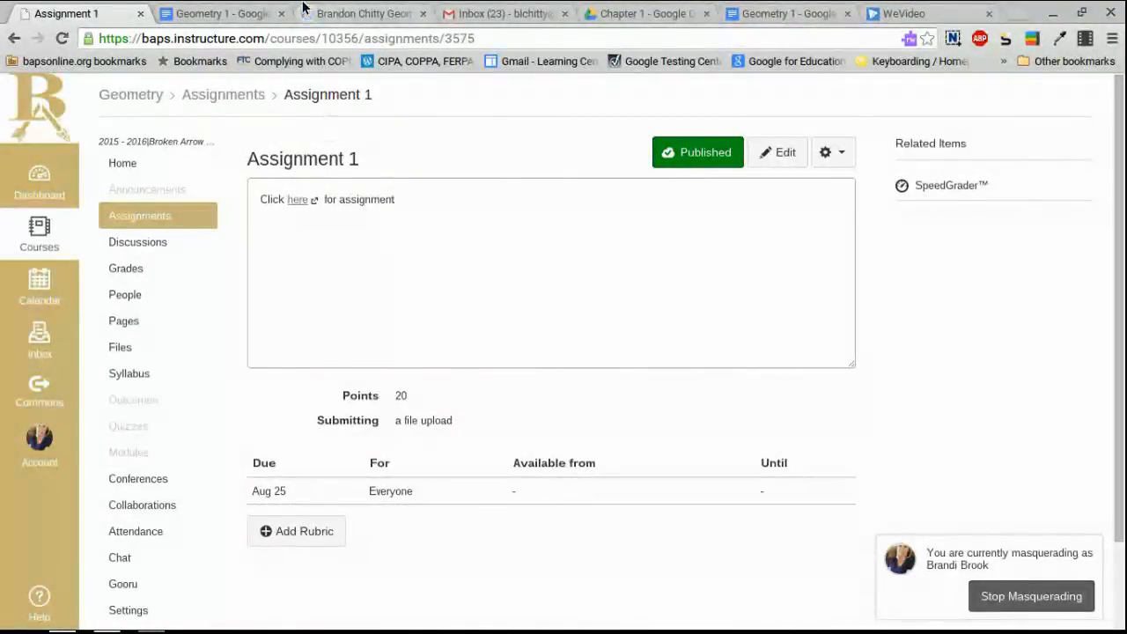
{"action": "left_click", "coordinate": [376, 10]}
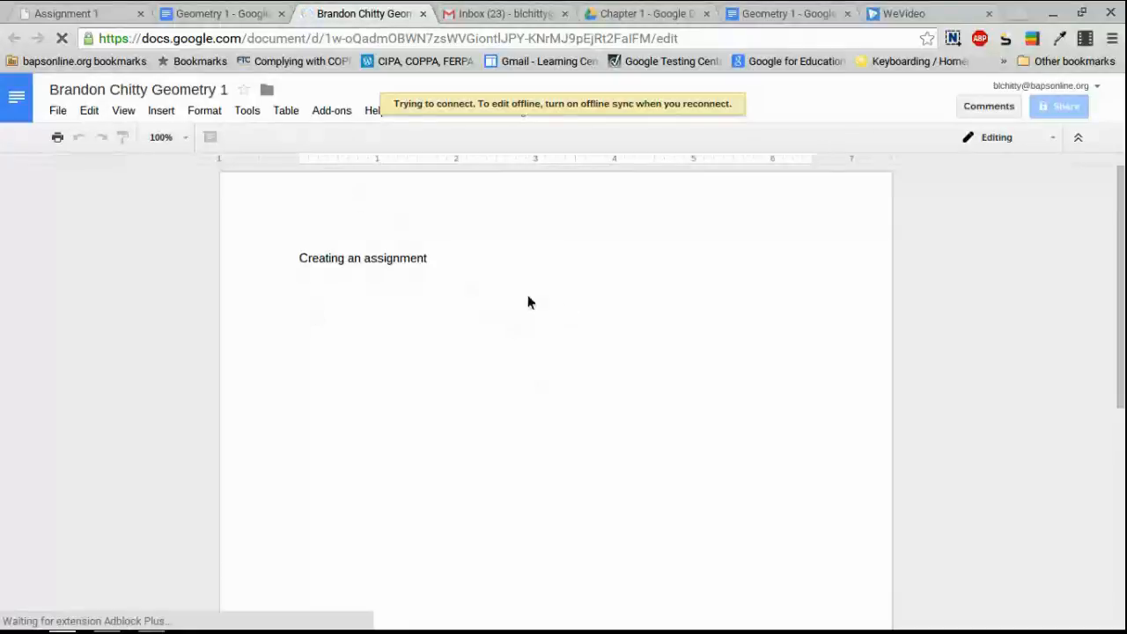
{"action": "left_click", "coordinate": [634, 14]}
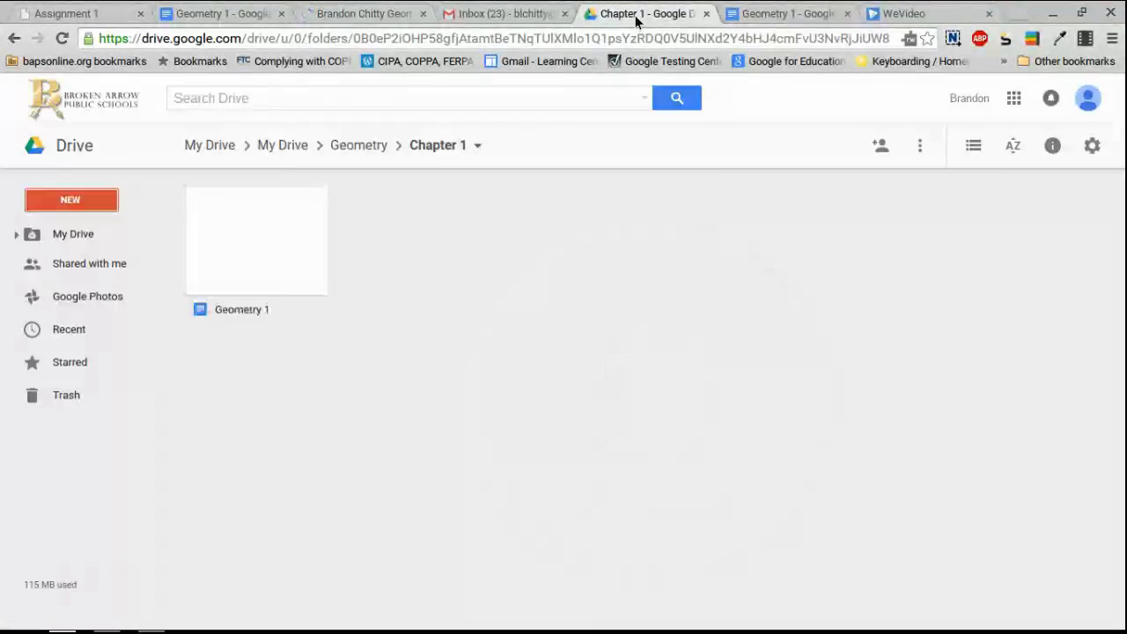
In My Drive, drag the student's Geometry 1 copy onto the Geometry folder.
{"action": "left_click", "coordinate": [79, 235]}
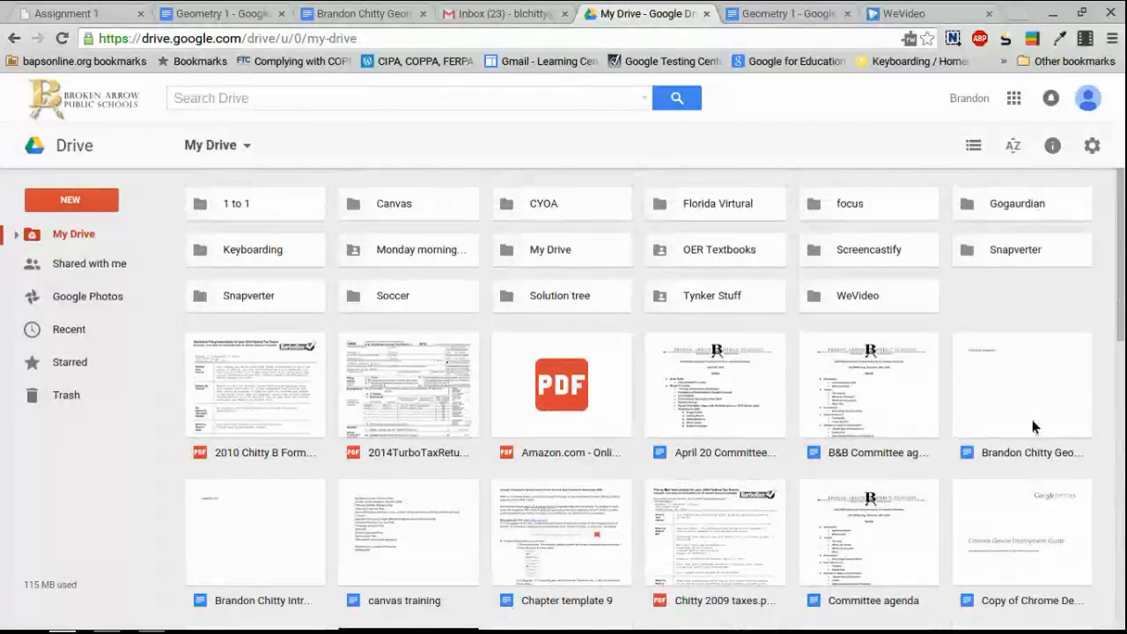
{"action": "left_click_drag", "start_coordinate": [1028, 408], "coordinate": [100, 471]}
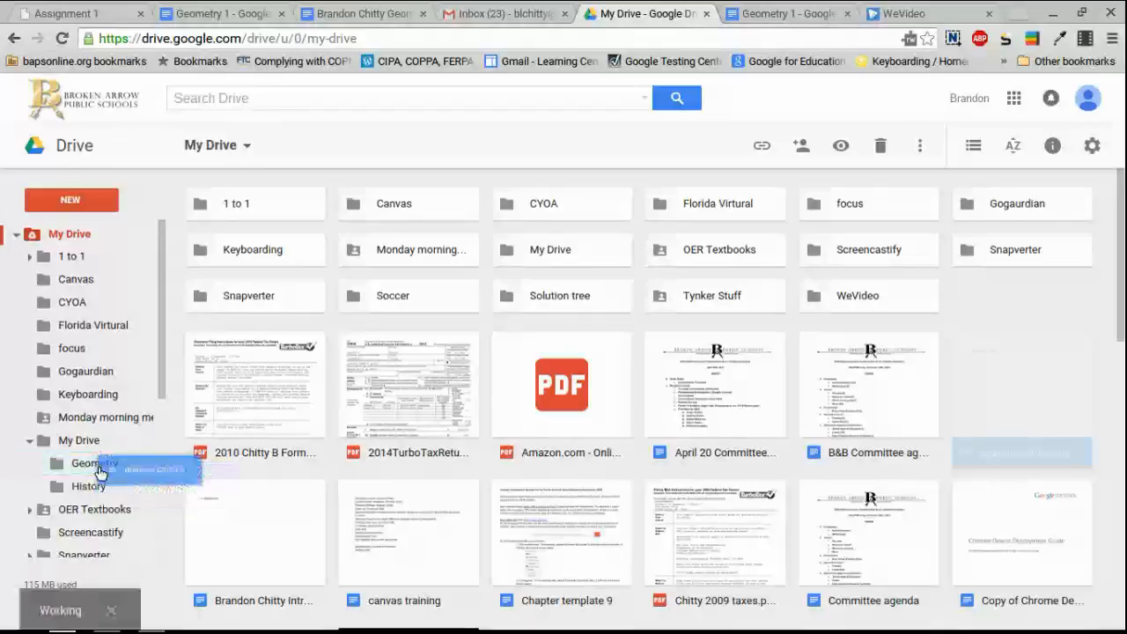